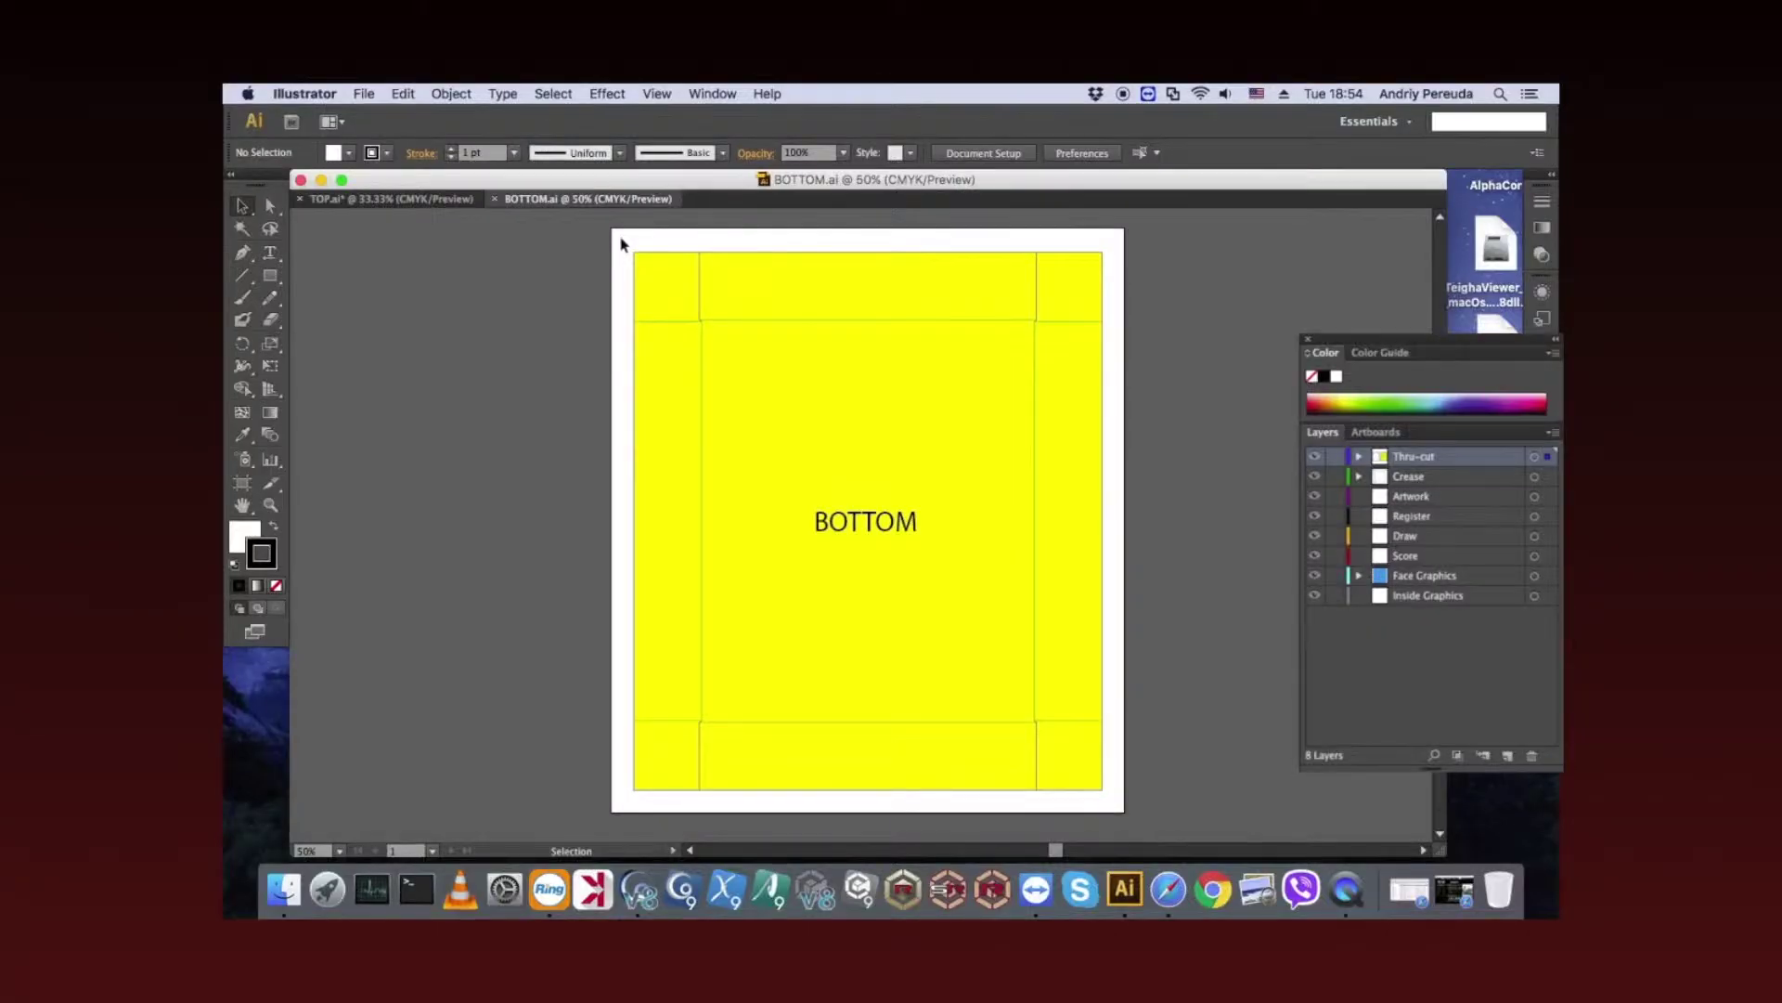
# Step: Copy the yellow BOTTOM dieline into TOP.ai and place it right of the blue TOP
pyautogui.moveTo(620, 238); pyautogui.dragTo(949, 569)
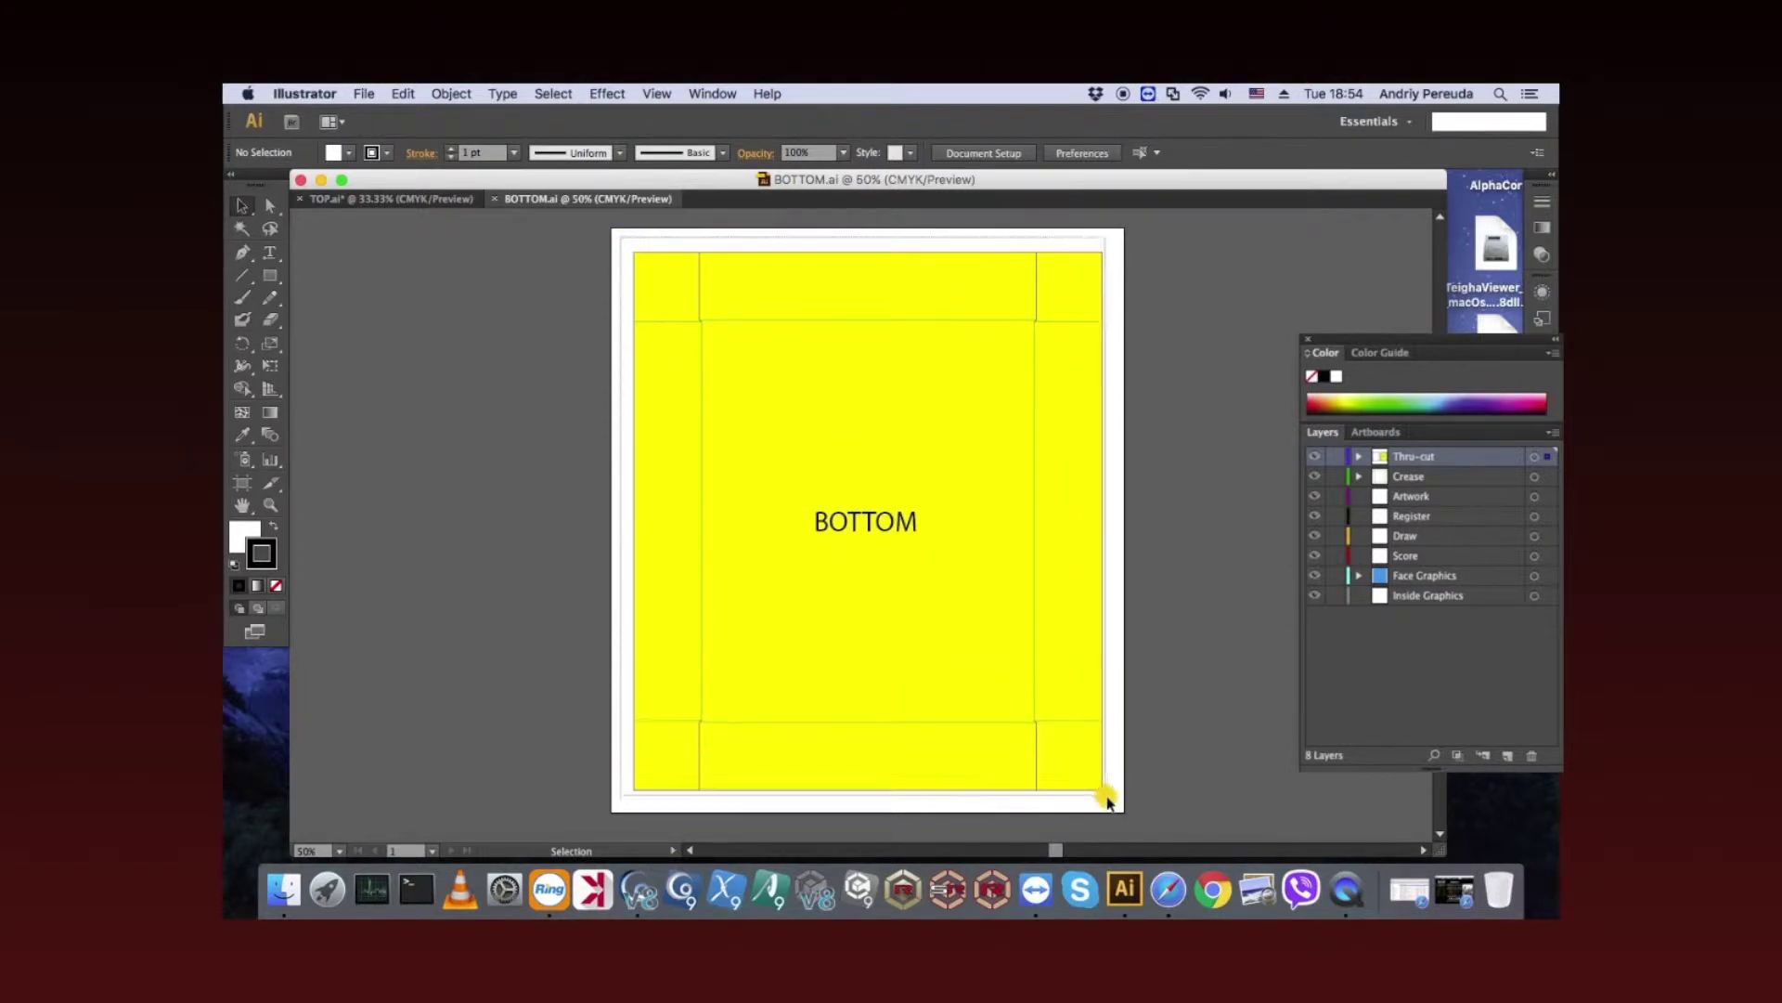
pyautogui.moveTo(948, 569); pyautogui.dragTo(1113, 806)
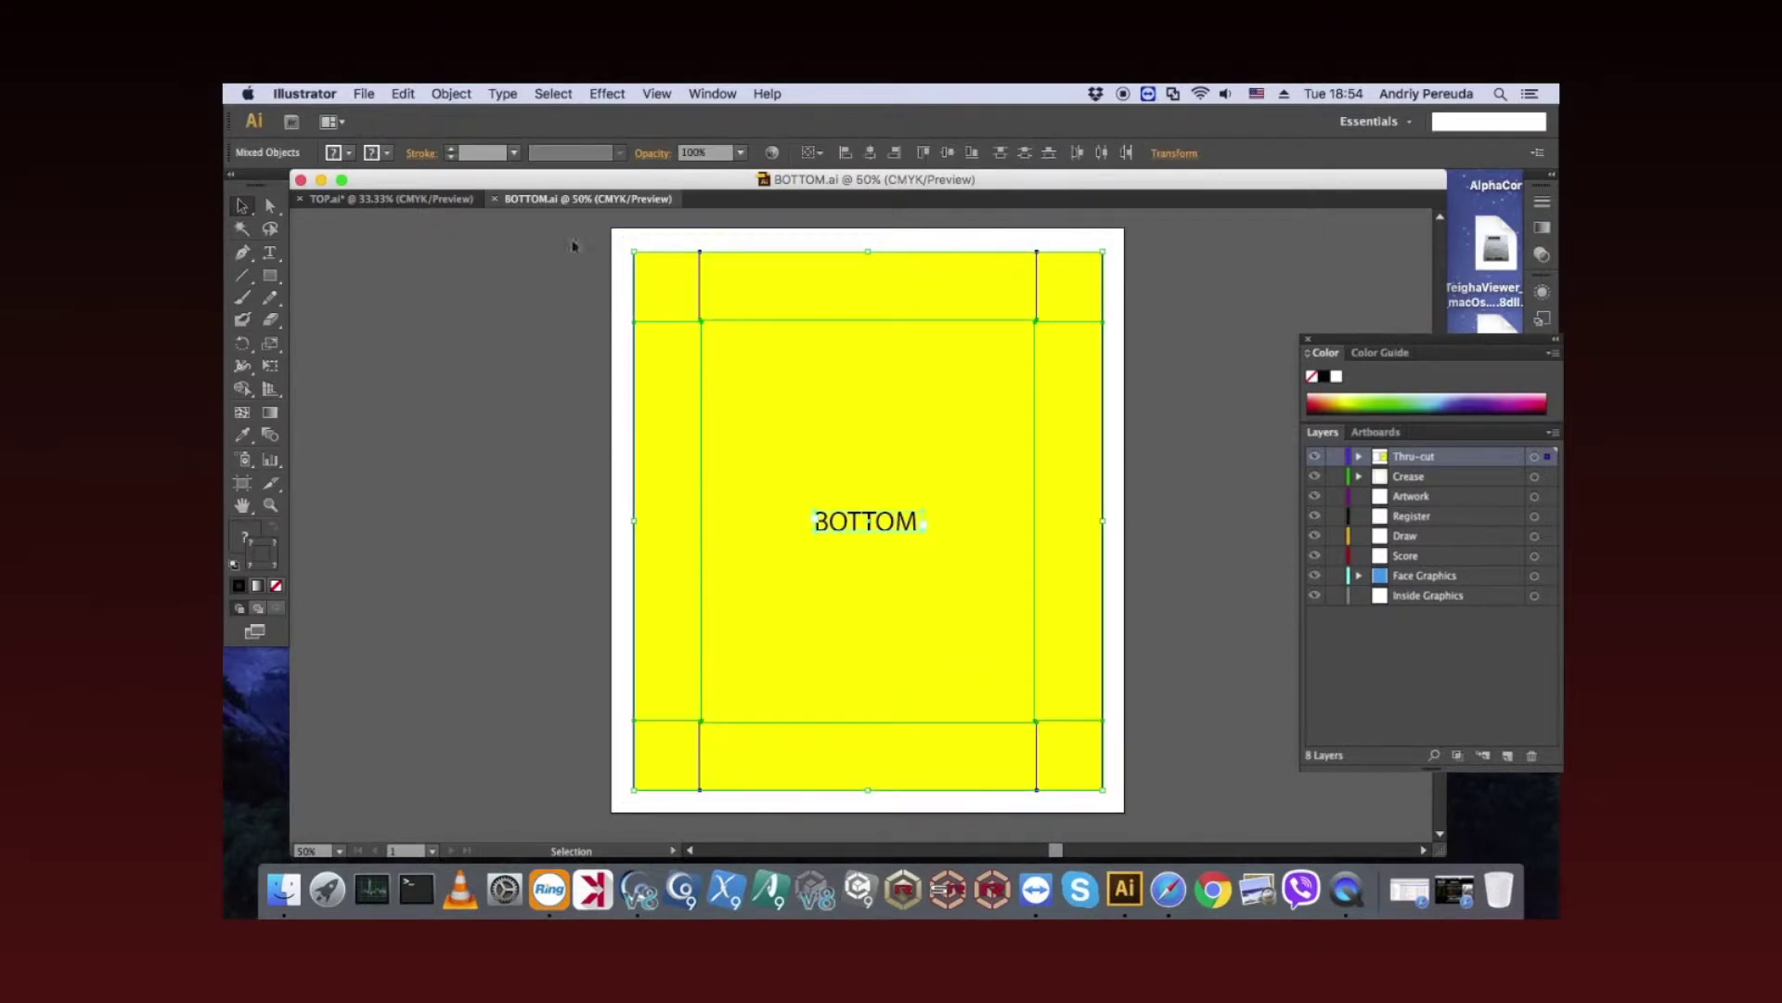
pyautogui.click(404, 93)
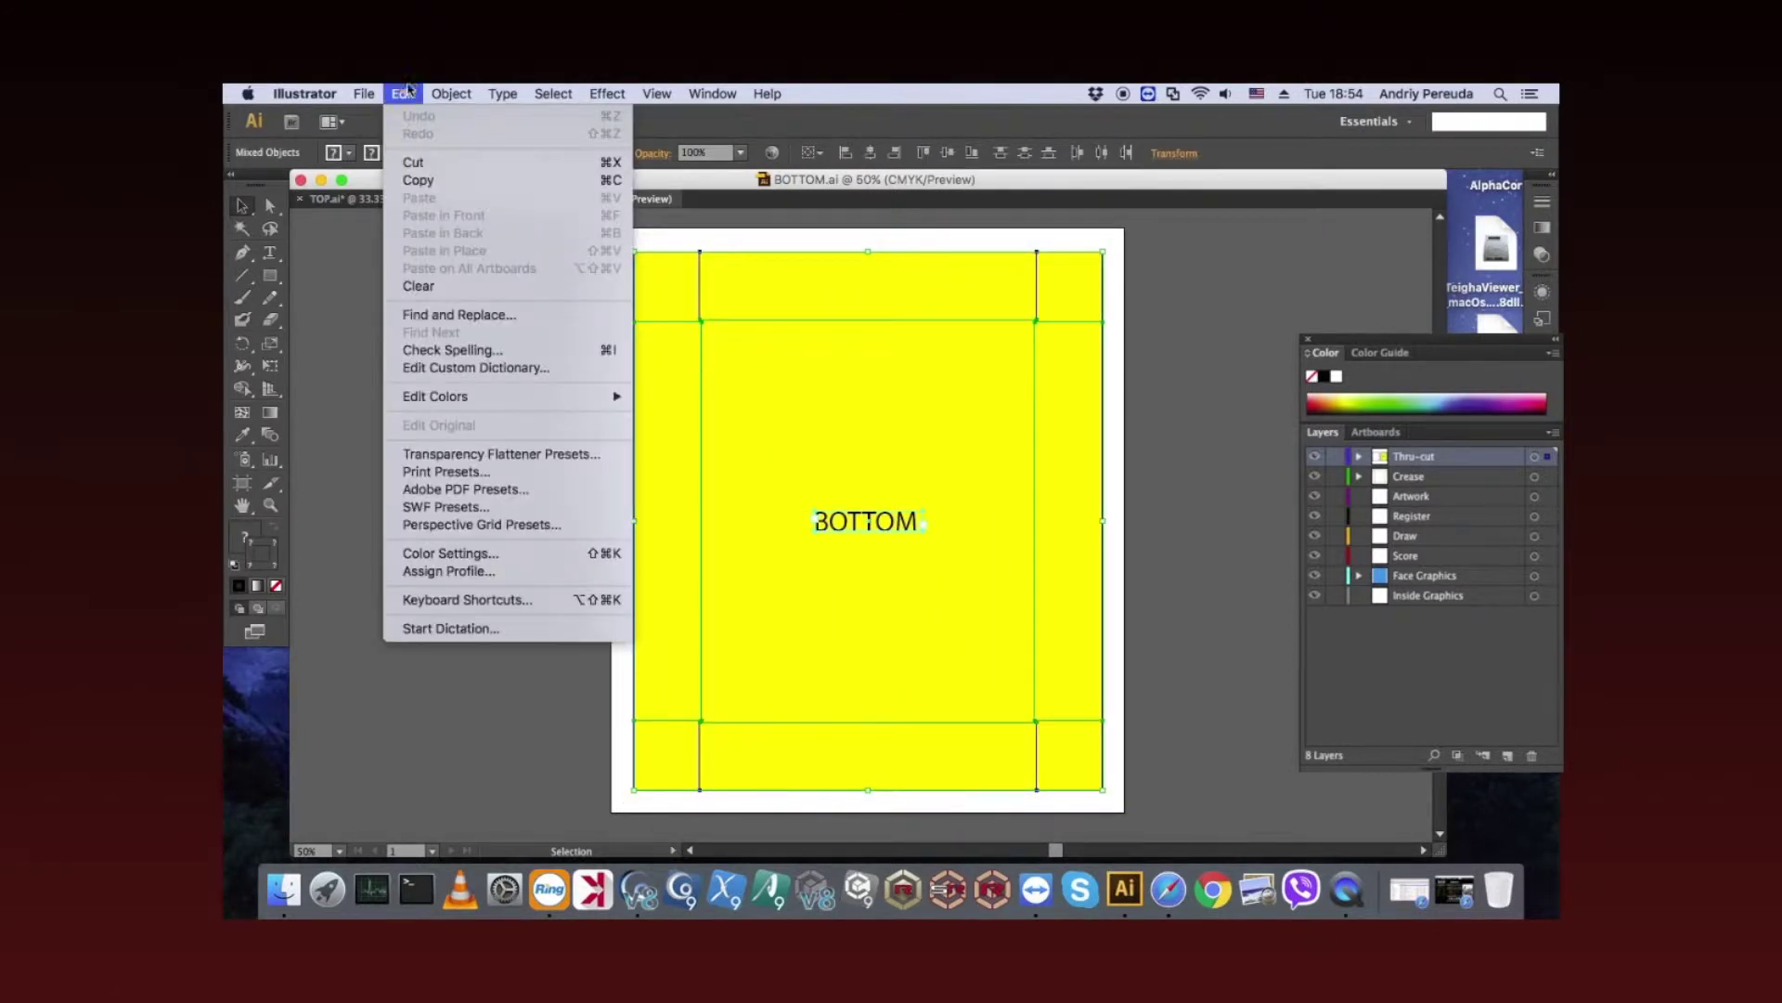
pyautogui.click(427, 180)
pyautogui.click(425, 200)
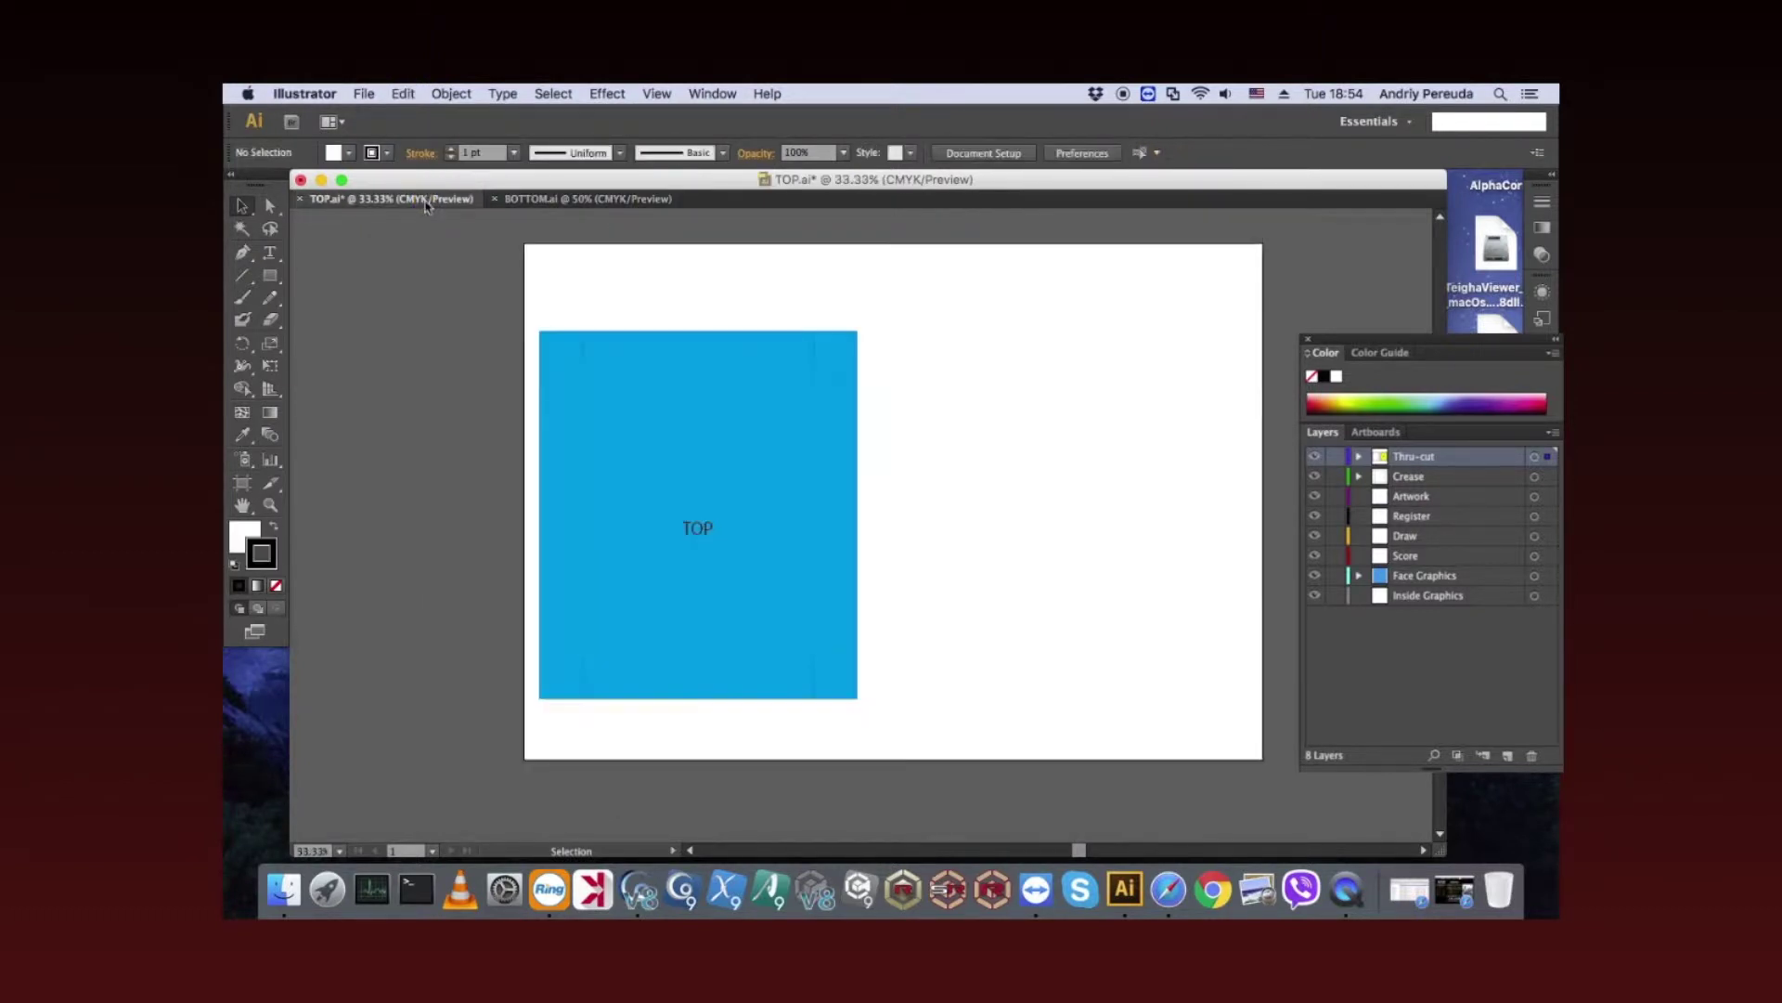
pyautogui.click(404, 93)
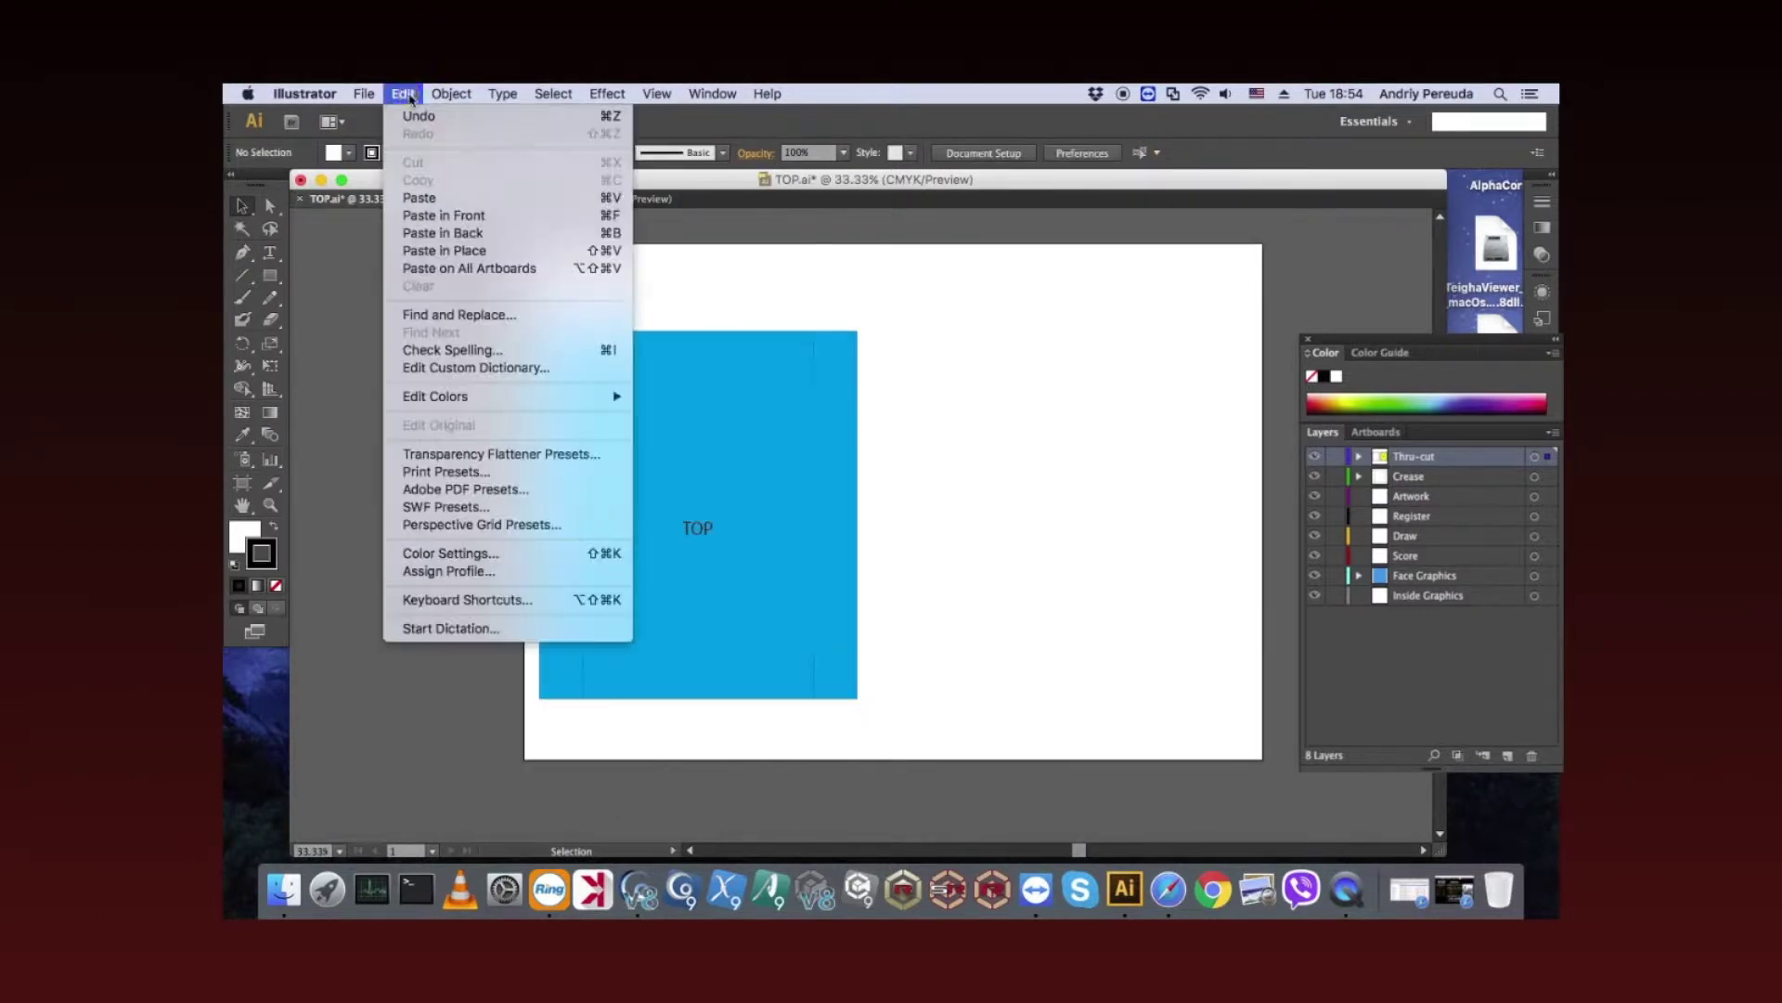
pyautogui.click(427, 198)
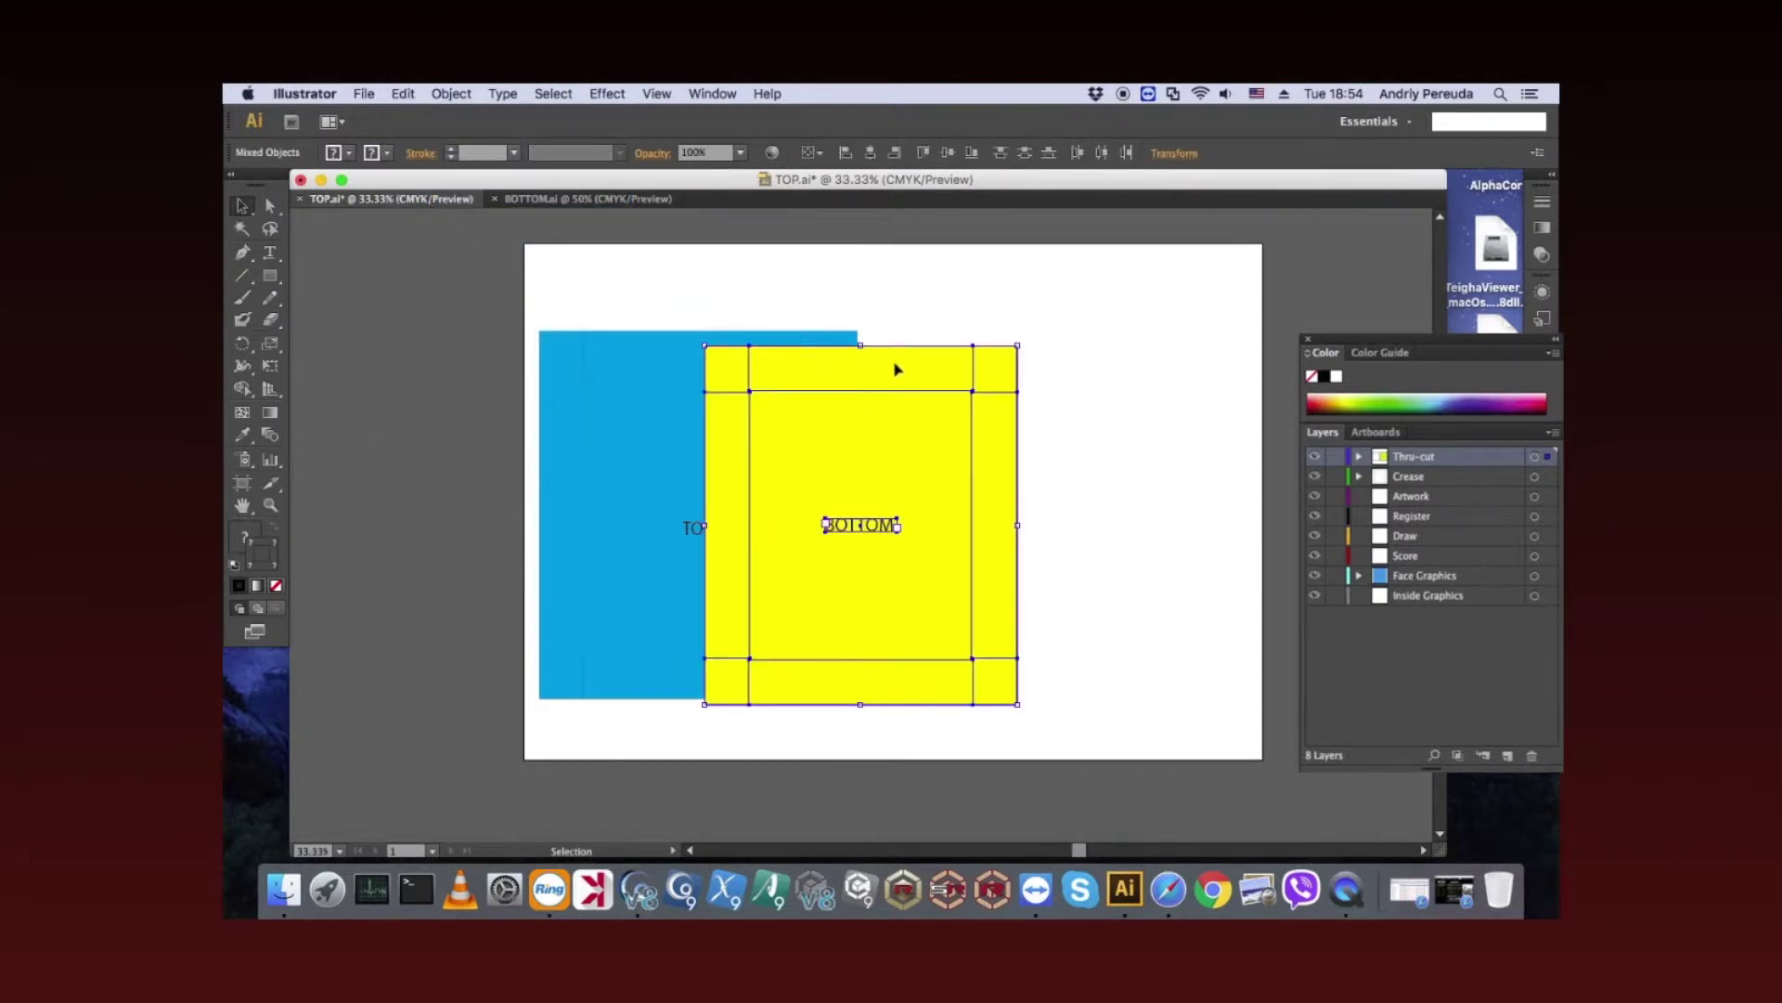
pyautogui.moveTo(912, 351); pyautogui.dragTo(1125, 343)
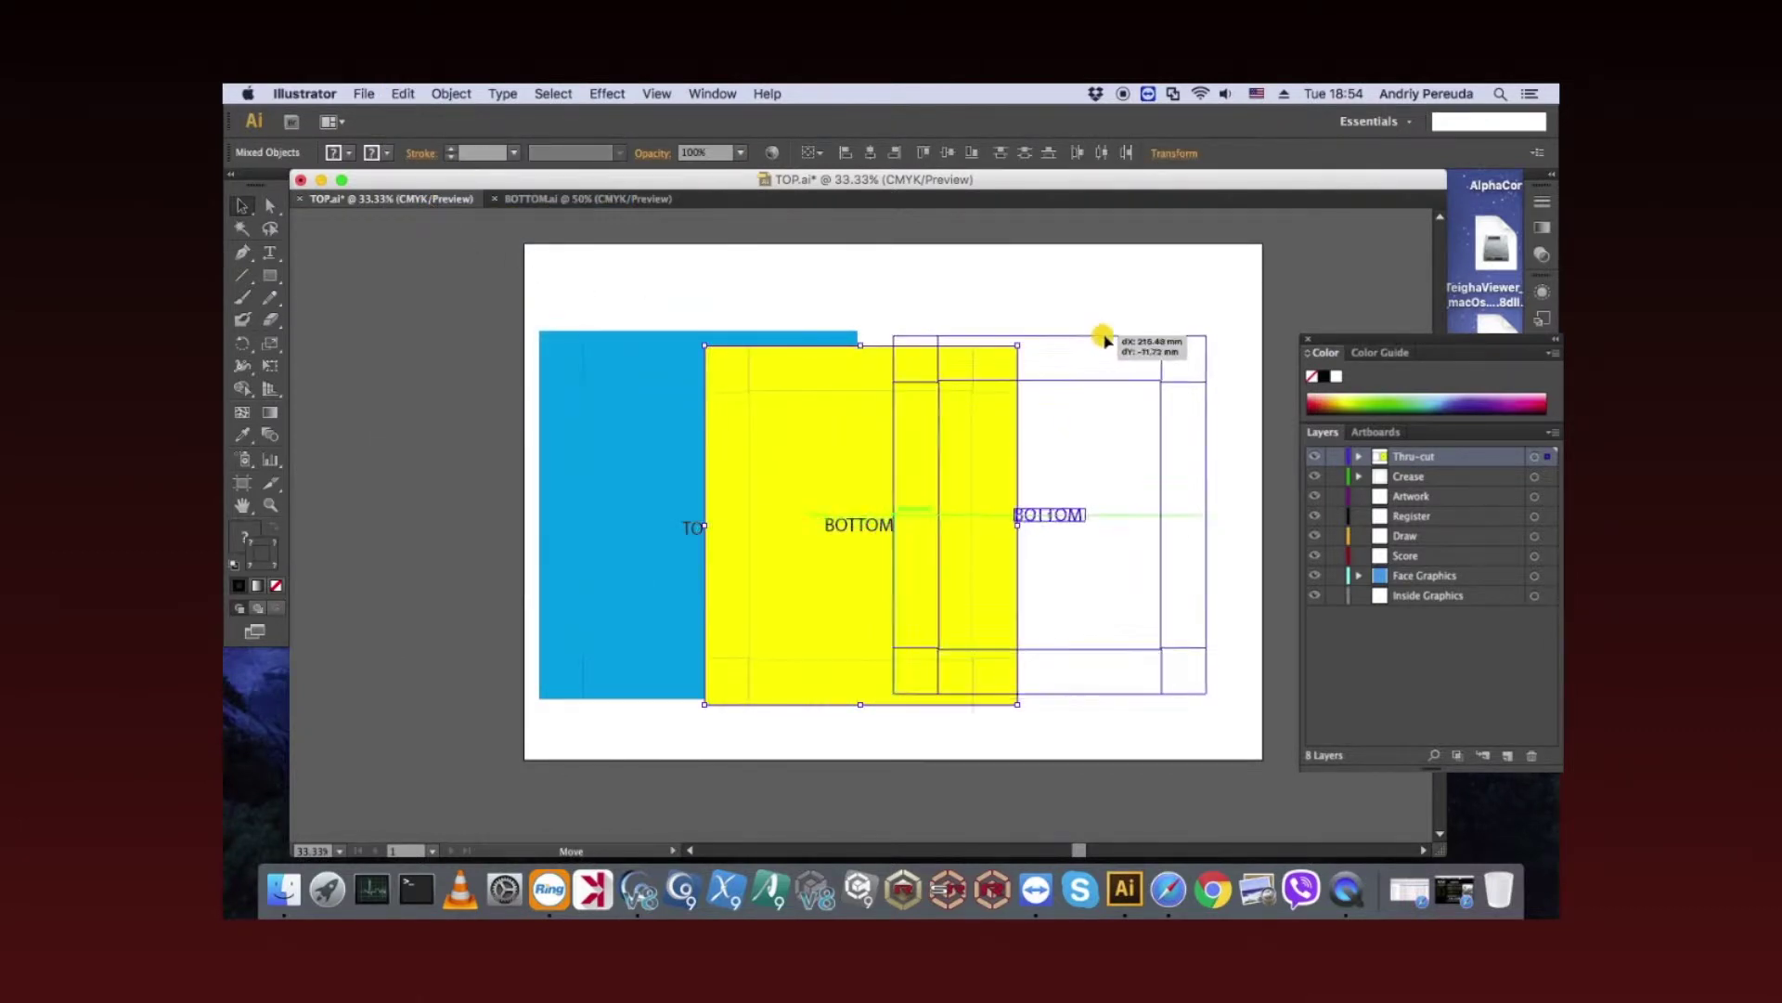
pyautogui.moveTo(1124, 343); pyautogui.dragTo(1118, 333)
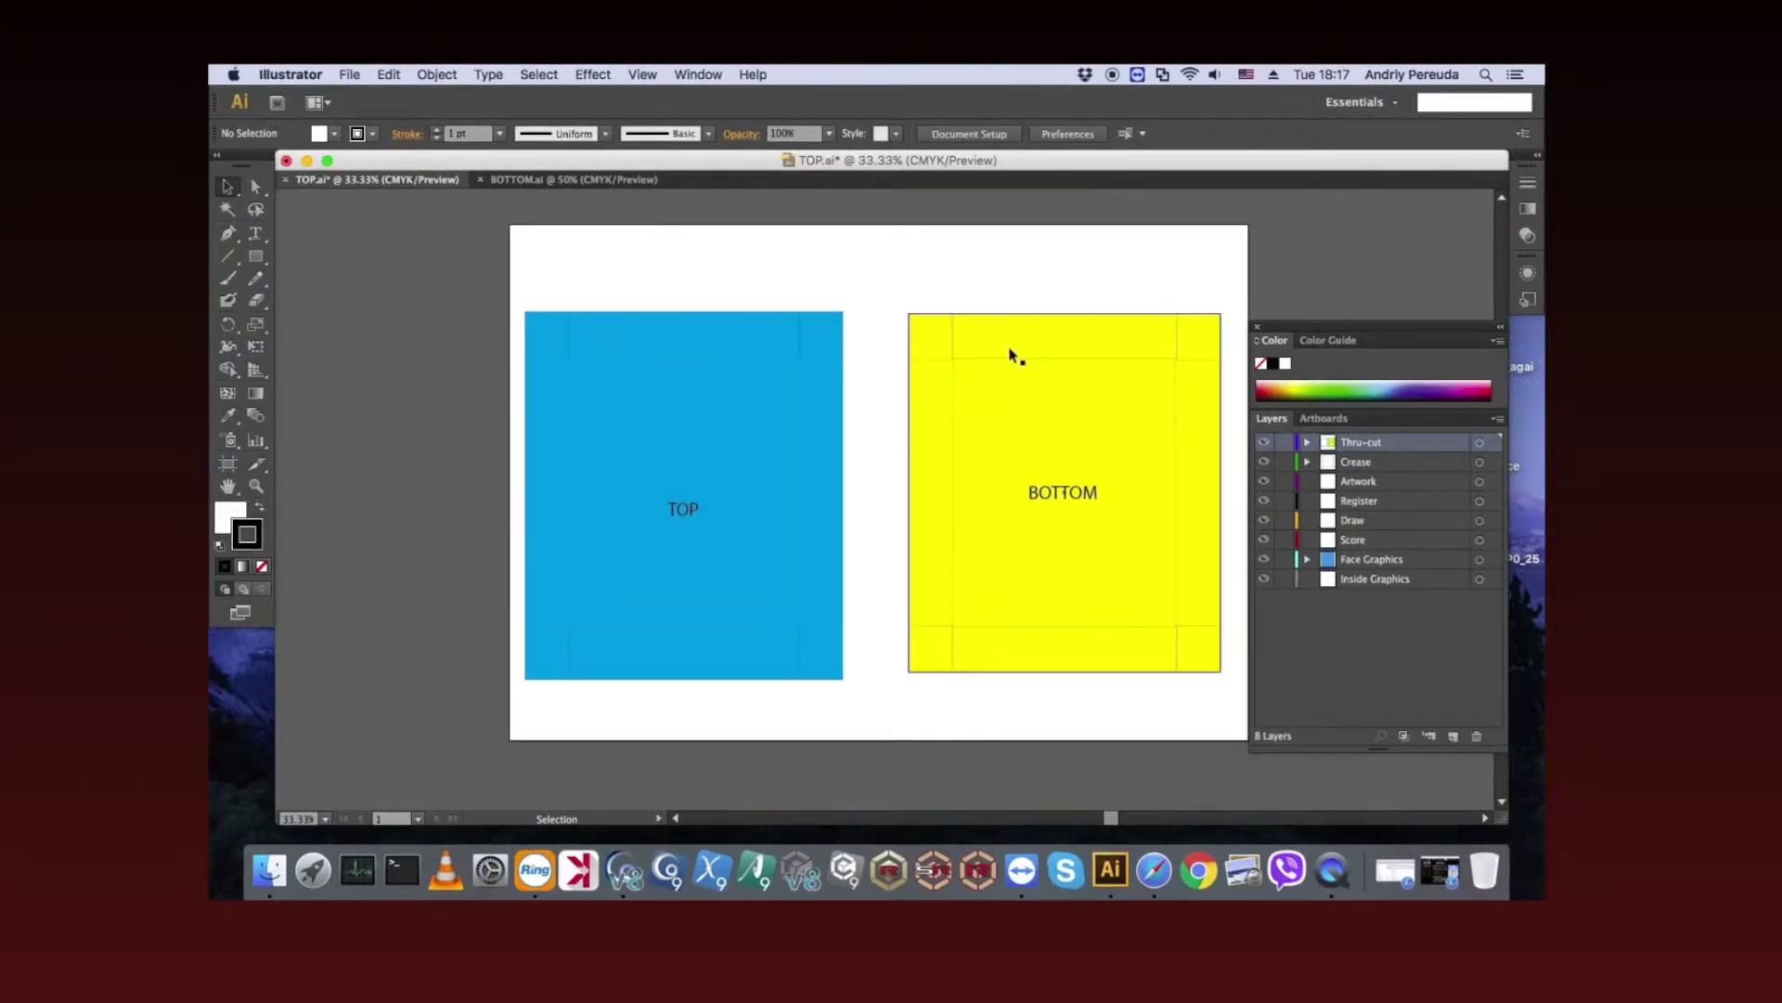
# Step: Move all BOTTOM fold lines, selected by matching stroke colour, onto the Crease layer
pyautogui.click(1012, 365)
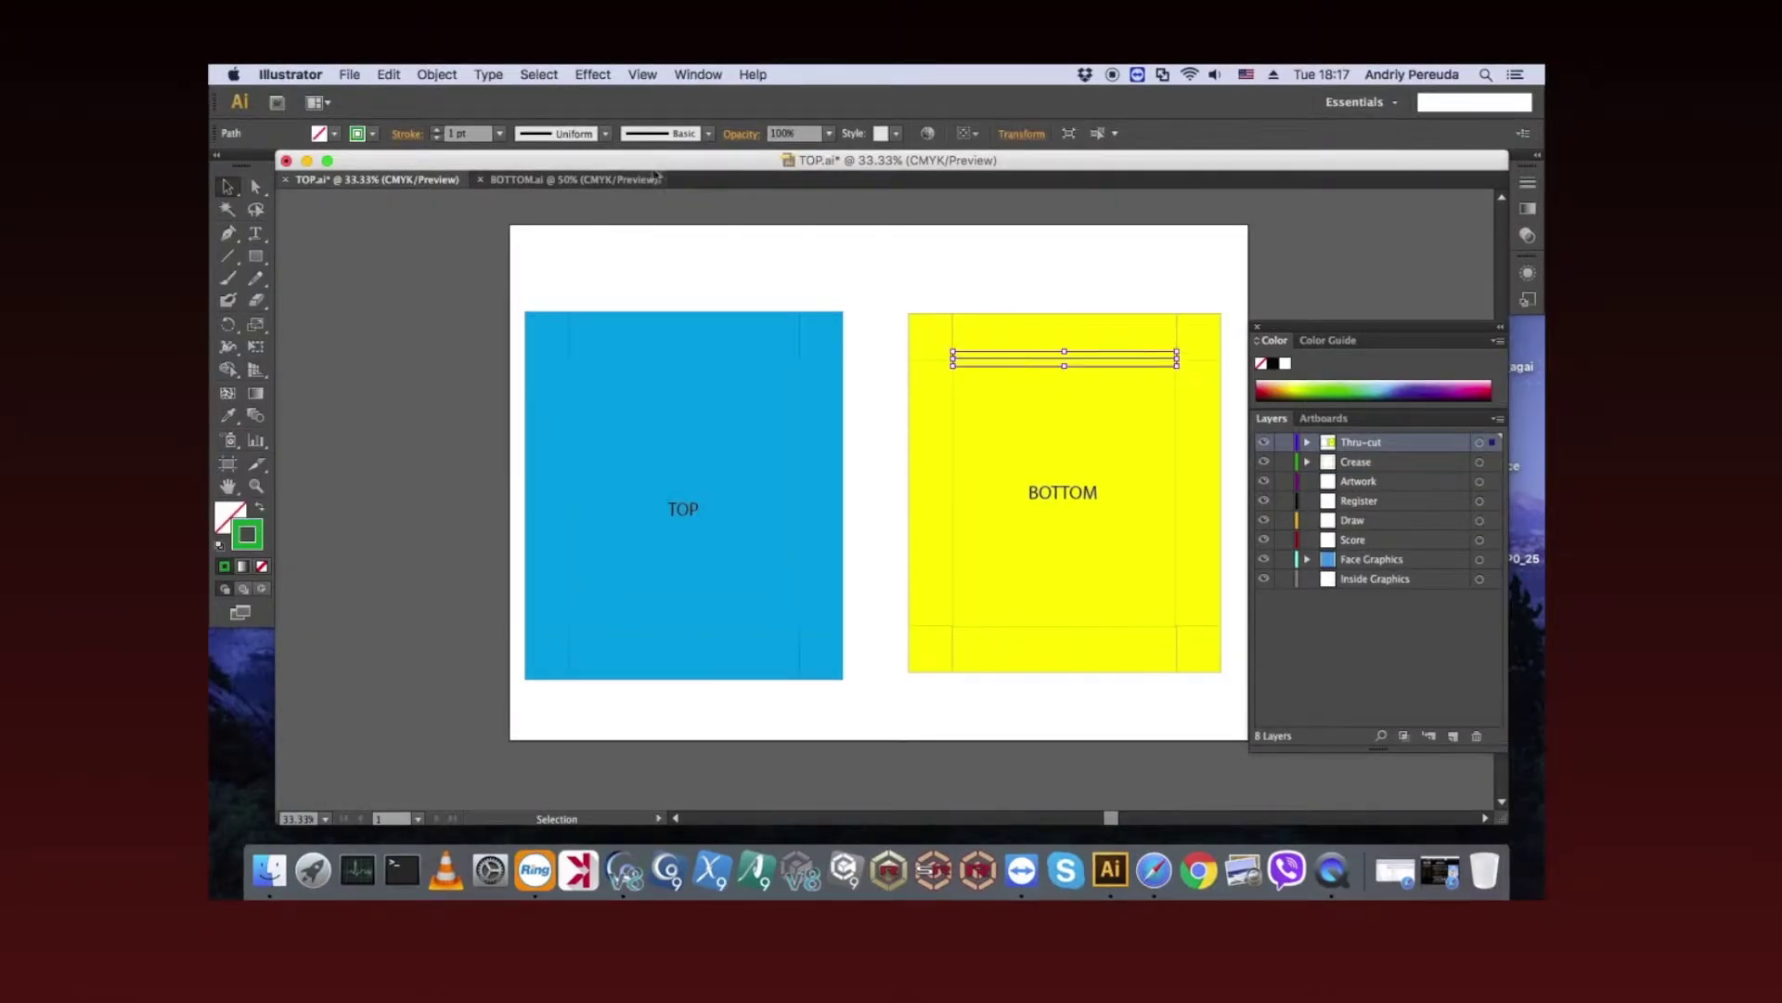
pyautogui.click(542, 77)
pyautogui.moveTo(549, 242)
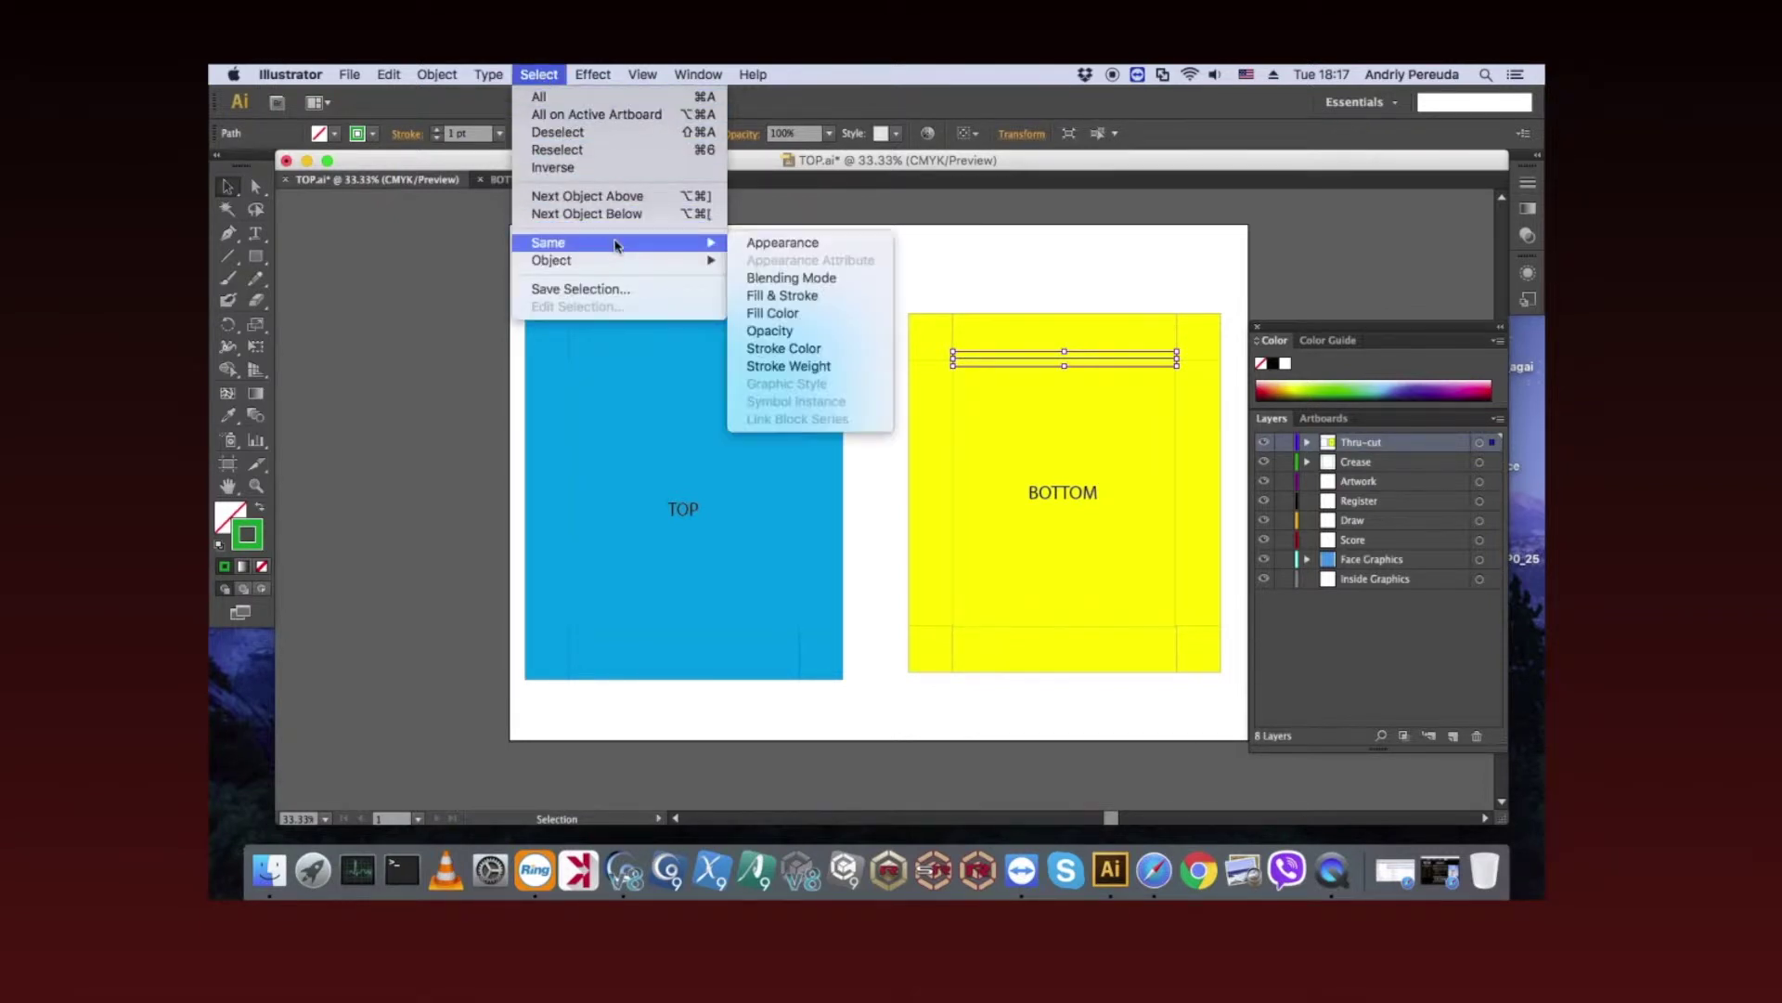
pyautogui.click(789, 348)
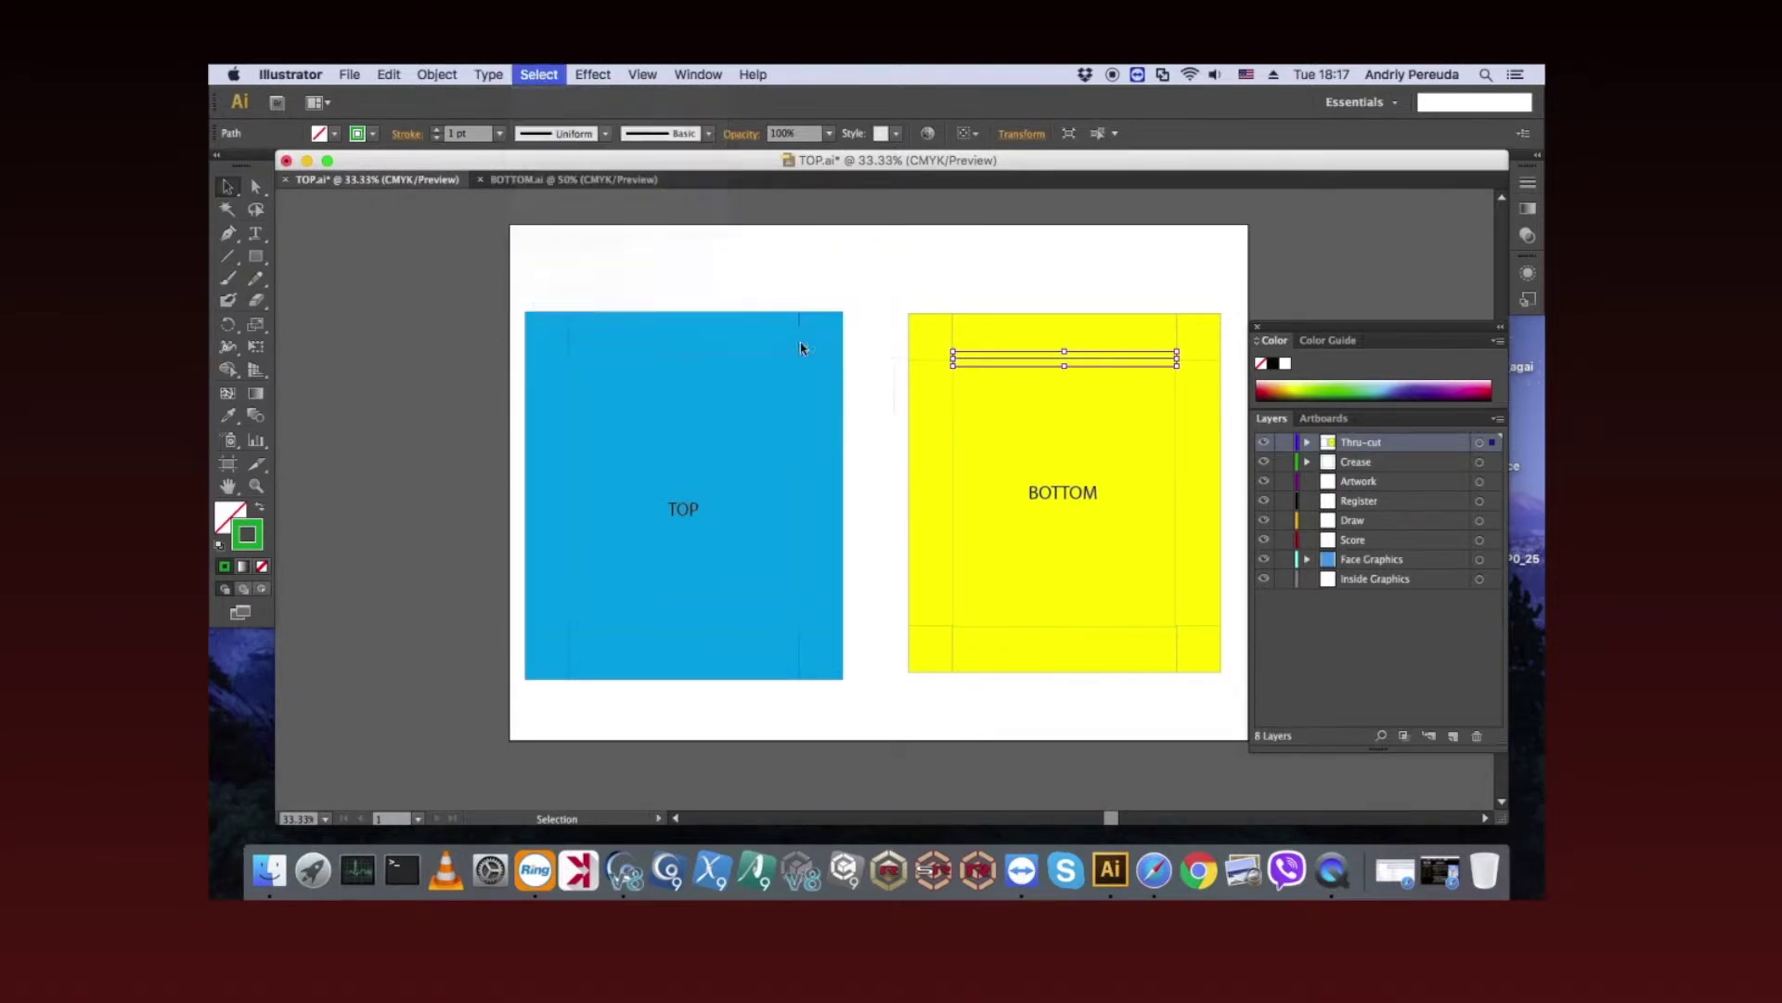
pyautogui.moveTo(1492, 442); pyautogui.dragTo(1492, 461)
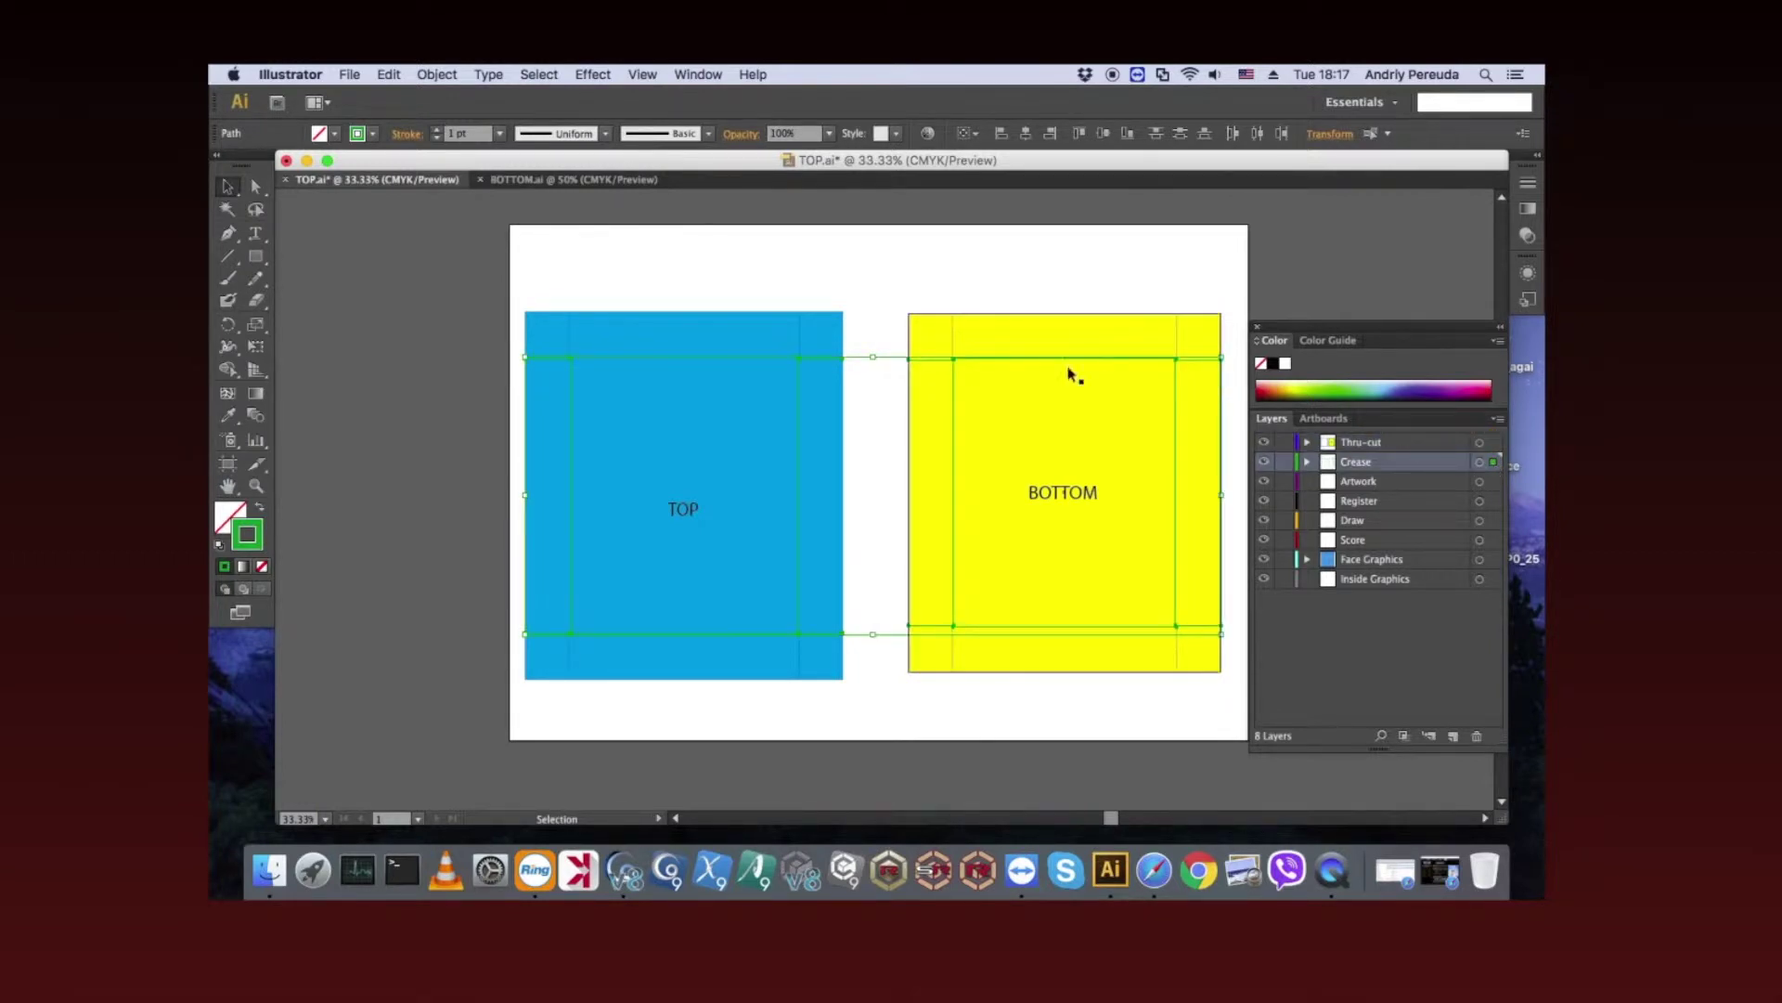
pyautogui.click(915, 302)
# Step: Move the yellow BOTTOM panel and BOTTOM label onto Face Graphics, then add a new layer
pyautogui.click(1077, 441)
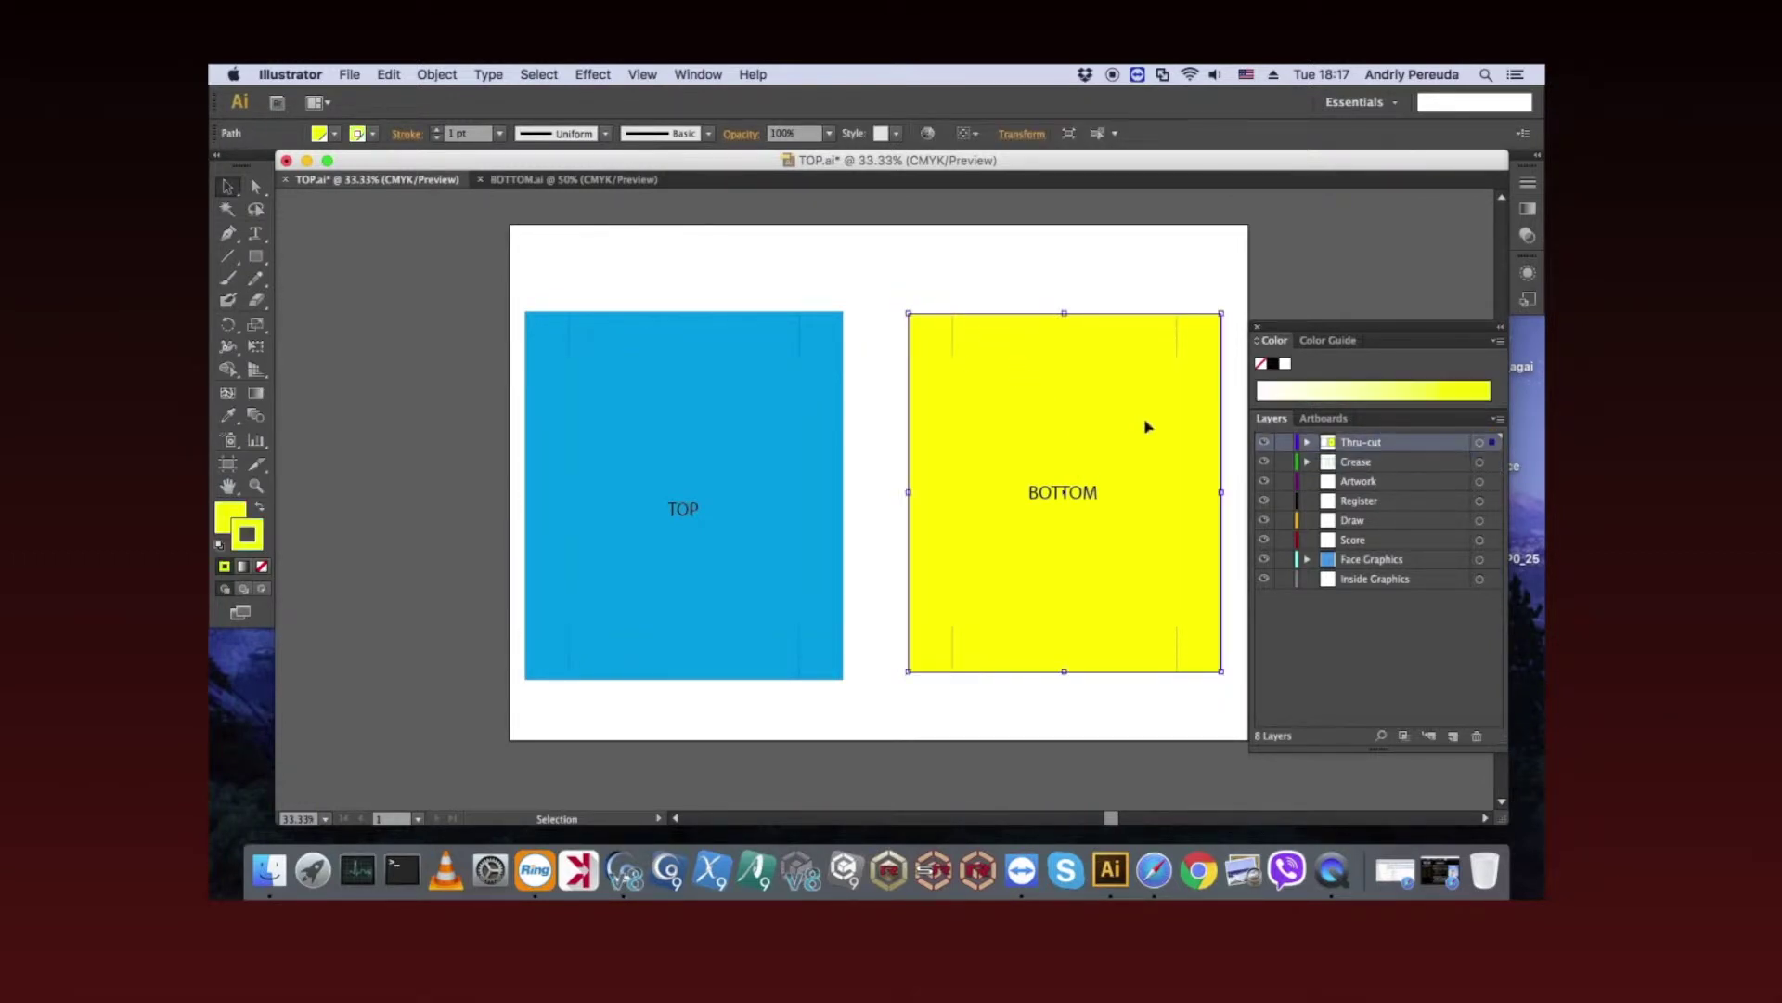
pyautogui.moveTo(1491, 442); pyautogui.dragTo(1491, 559)
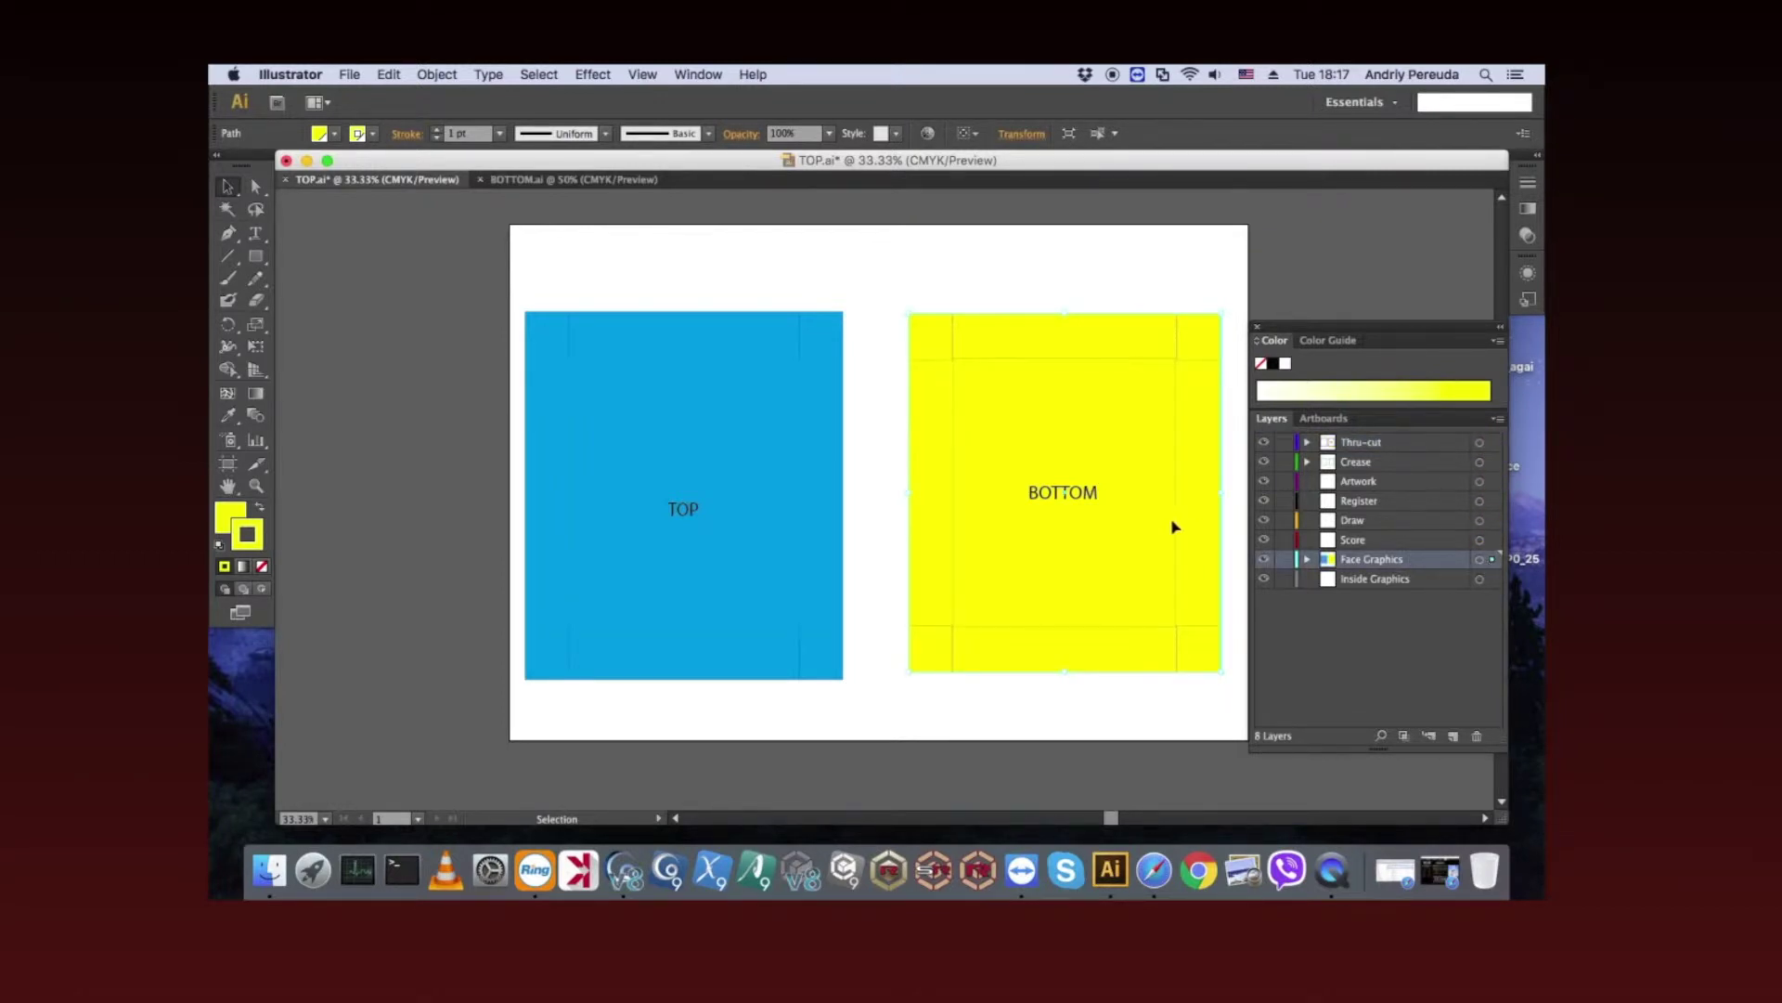
pyautogui.click(1098, 493)
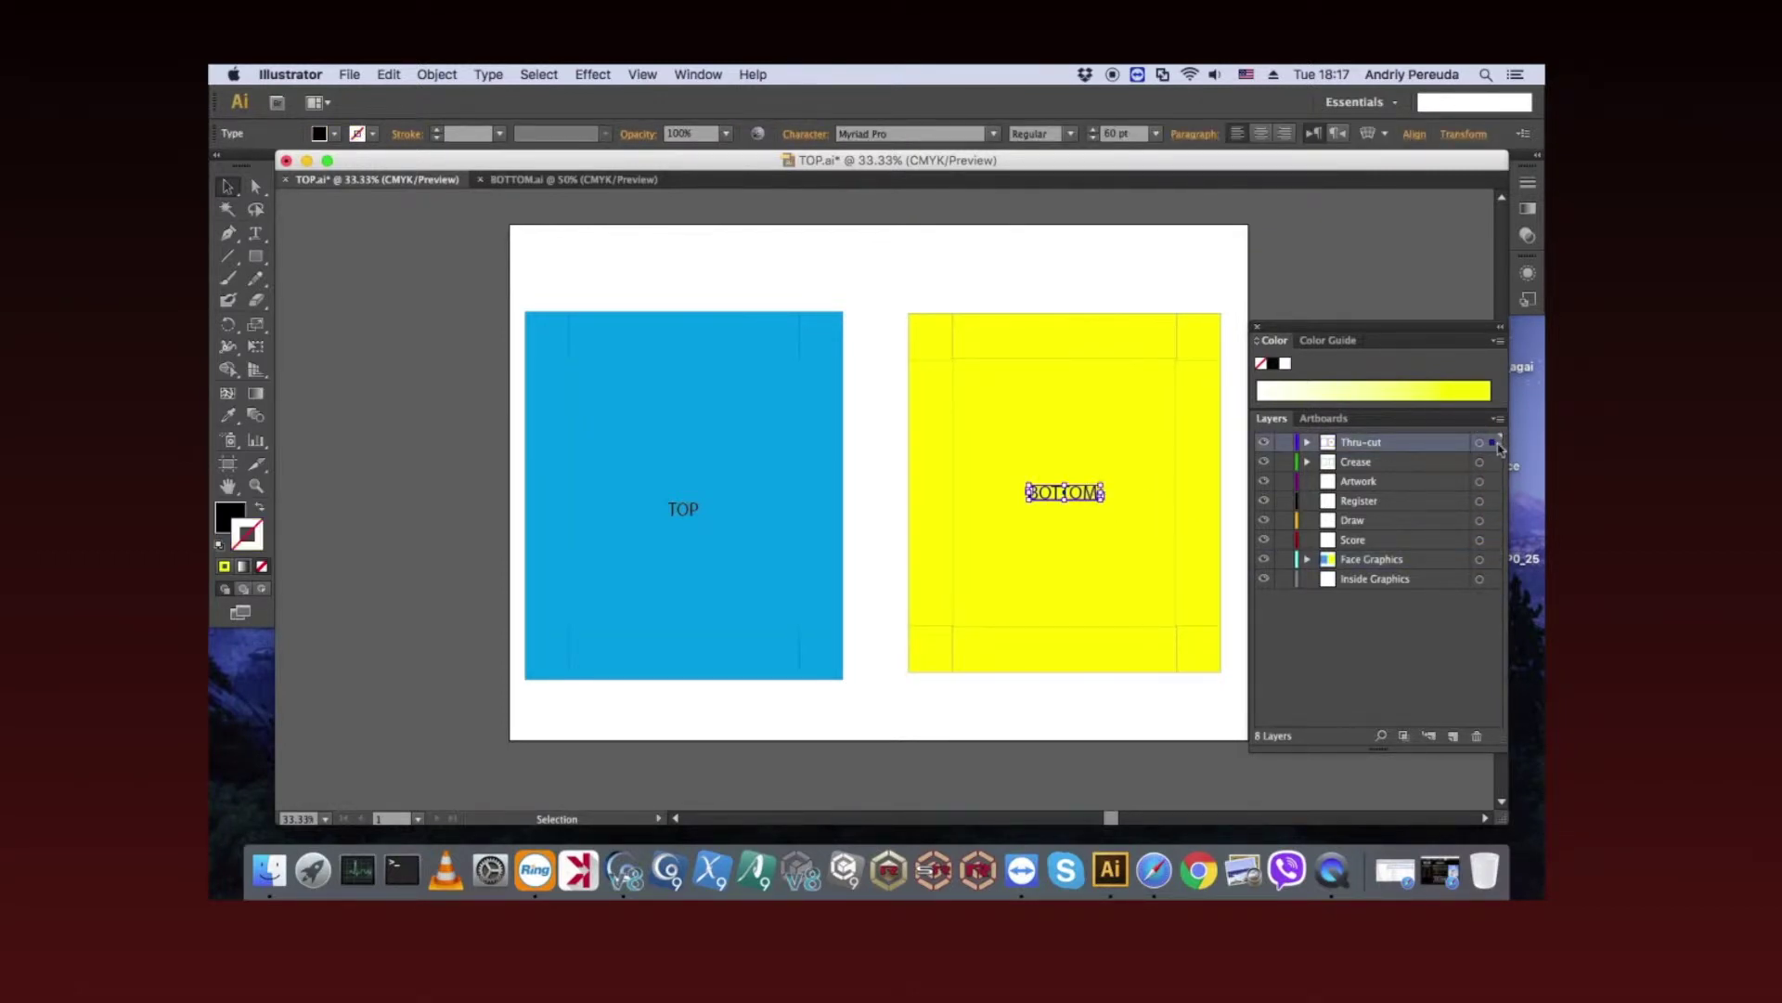
pyautogui.moveTo(1493, 443); pyautogui.dragTo(1493, 560)
pyautogui.click(1212, 691)
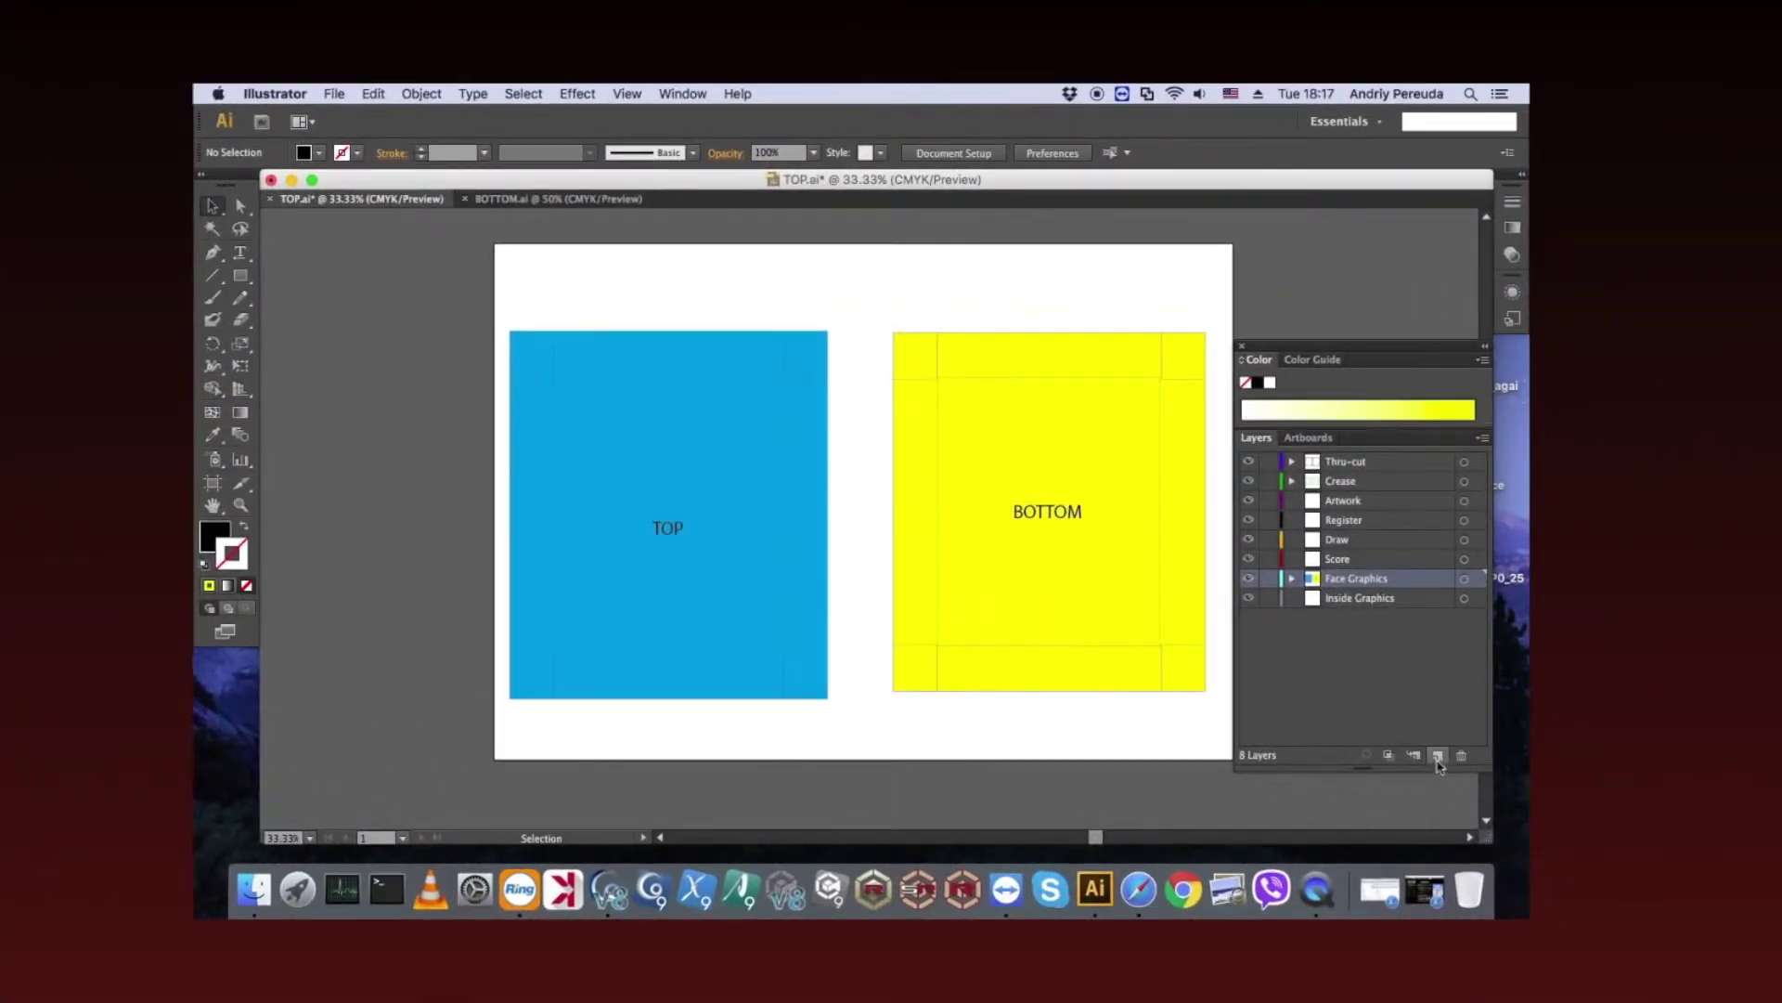
pyautogui.click(1437, 761)
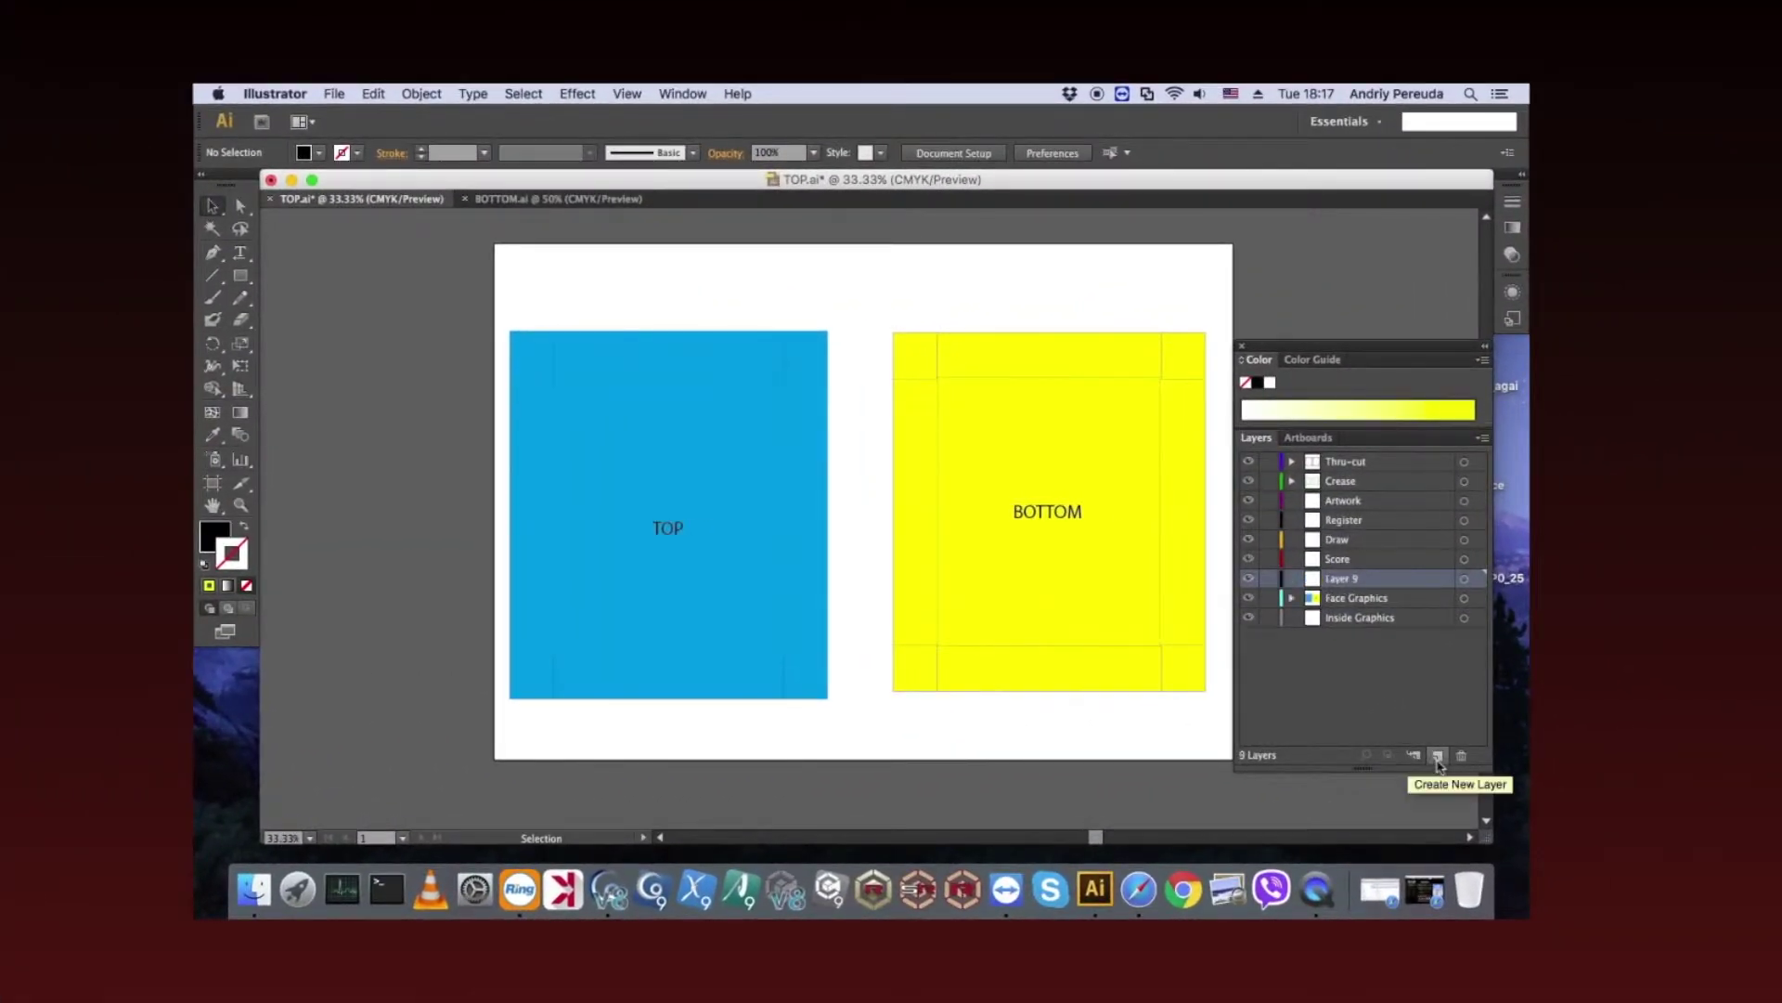
# Step: Rename the new layer to '3D Preview Markers'
pyautogui.doubleClick(1315, 585)
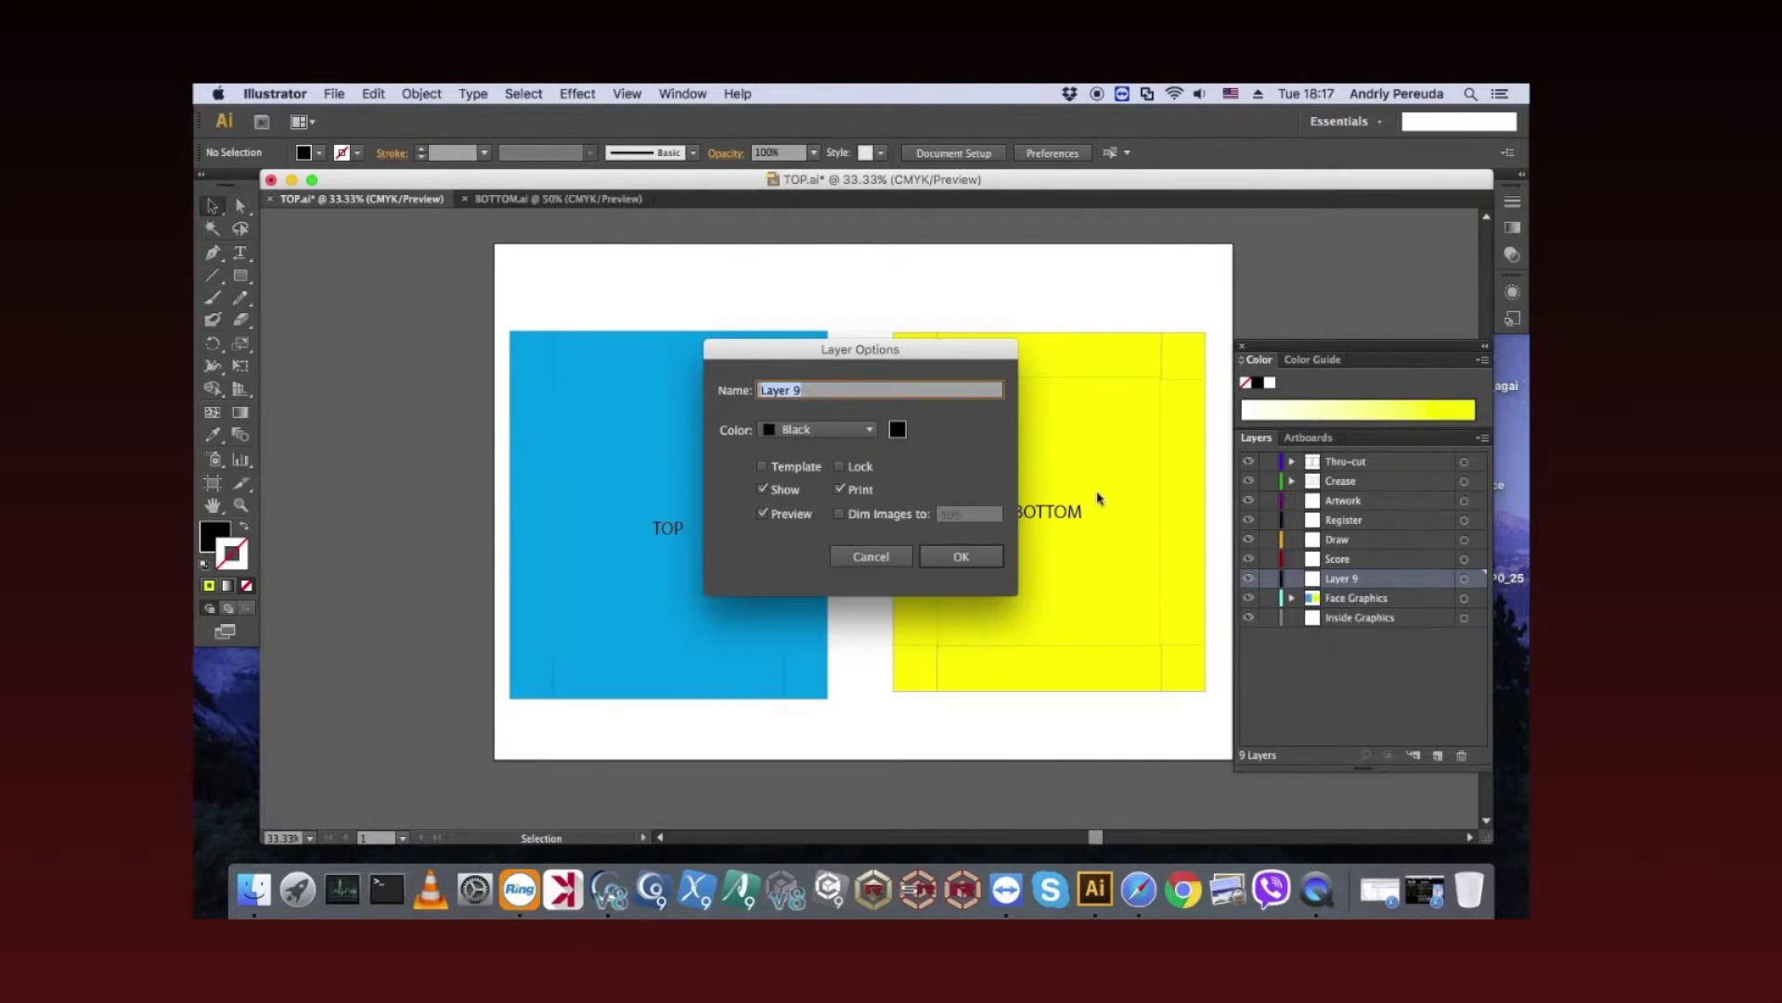
pyautogui.write('3D Preview Markers')
pyautogui.click(944, 557)
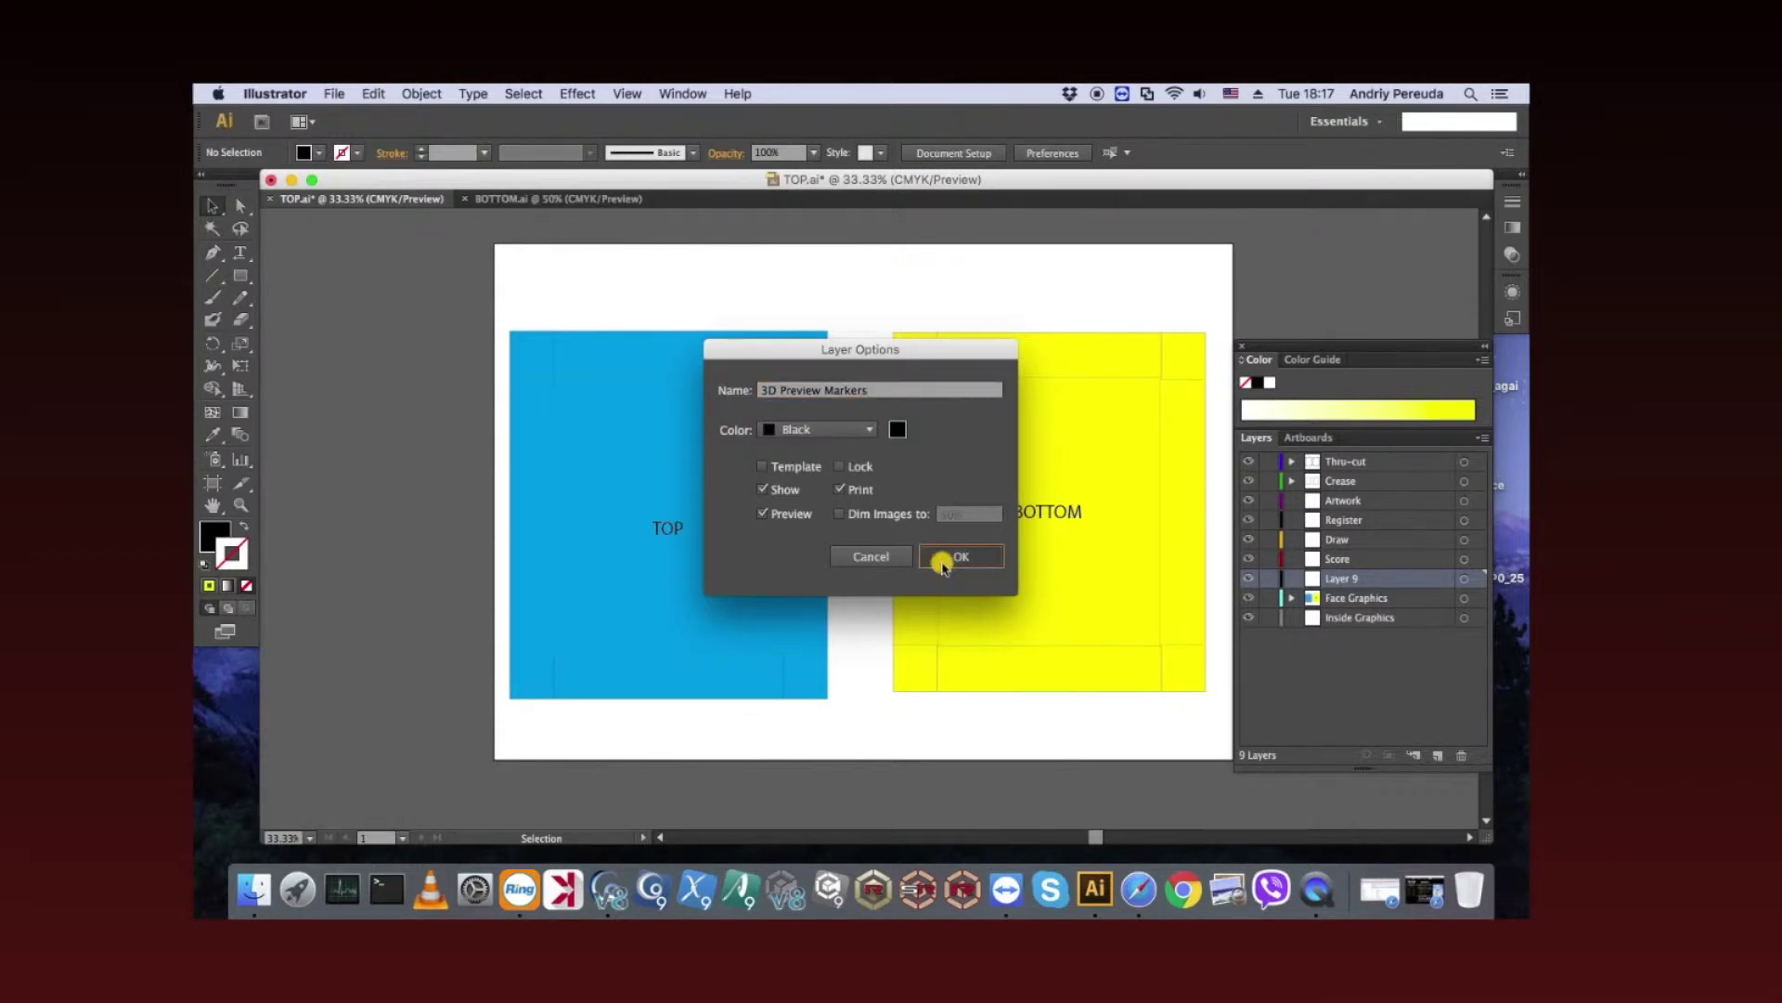
# Step: Draw short vertical marker lines down from the top edges of the TOP and BOTTOM panels
pyautogui.click(213, 275)
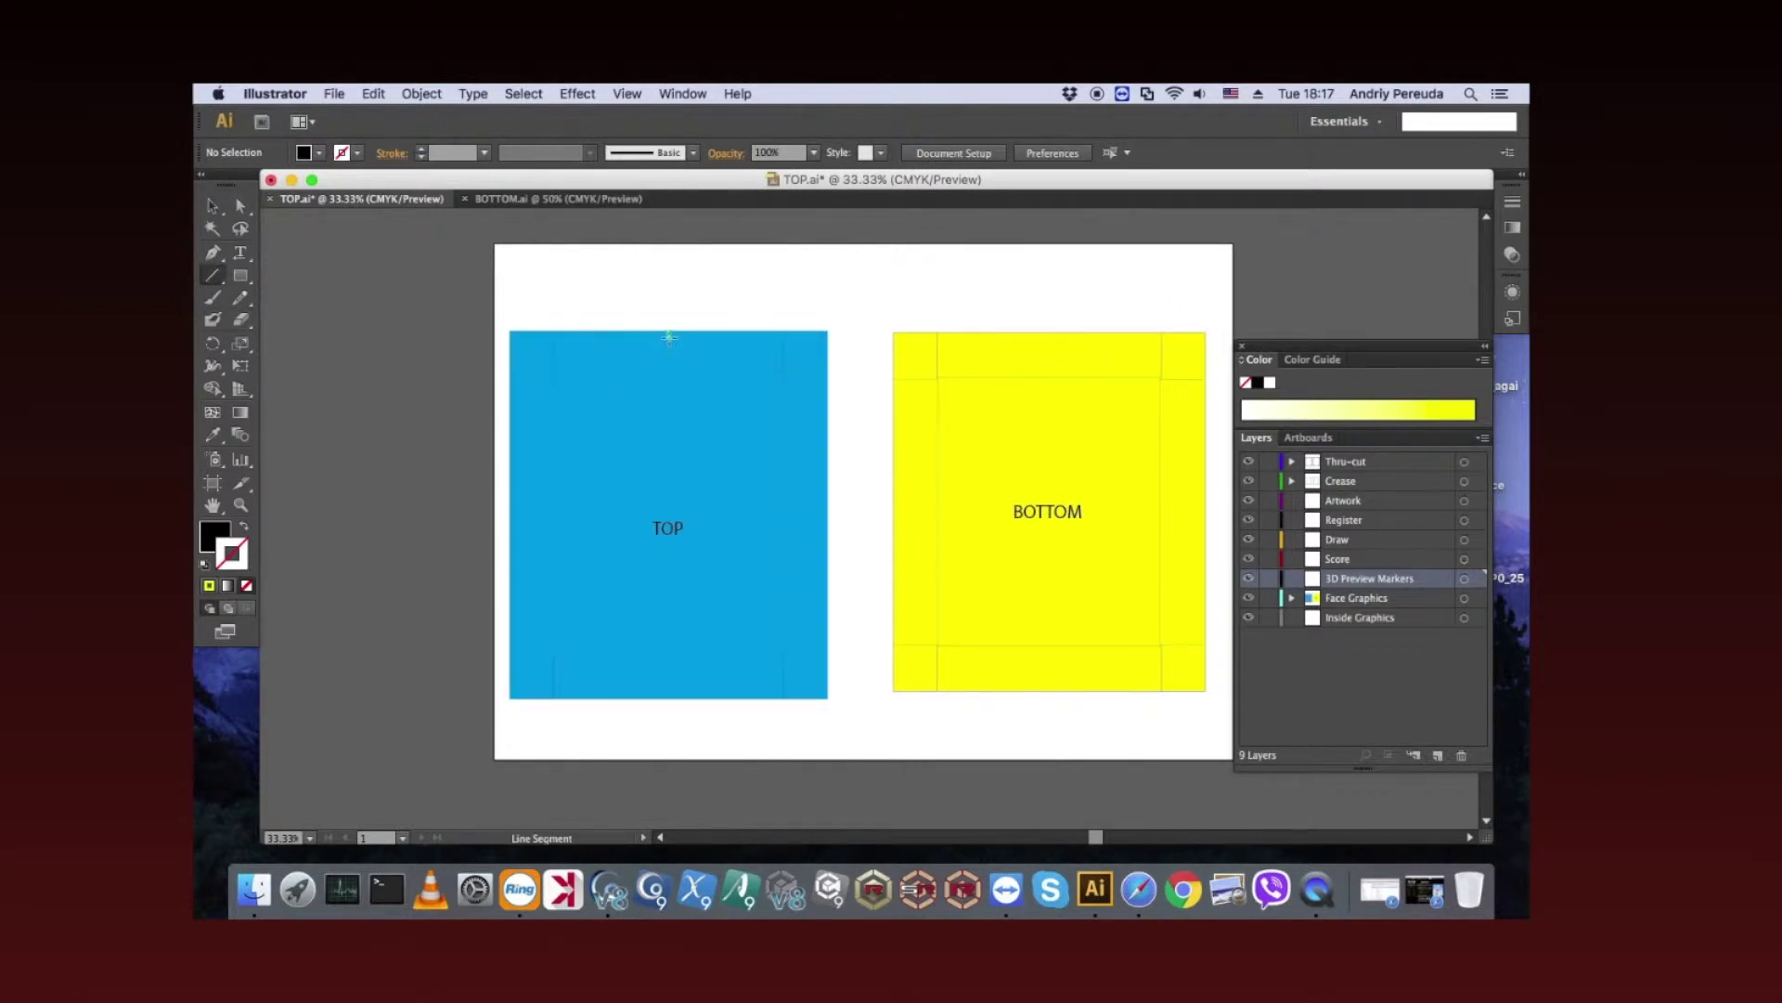
pyautogui.moveTo(668, 331); pyautogui.dragTo(668, 370)
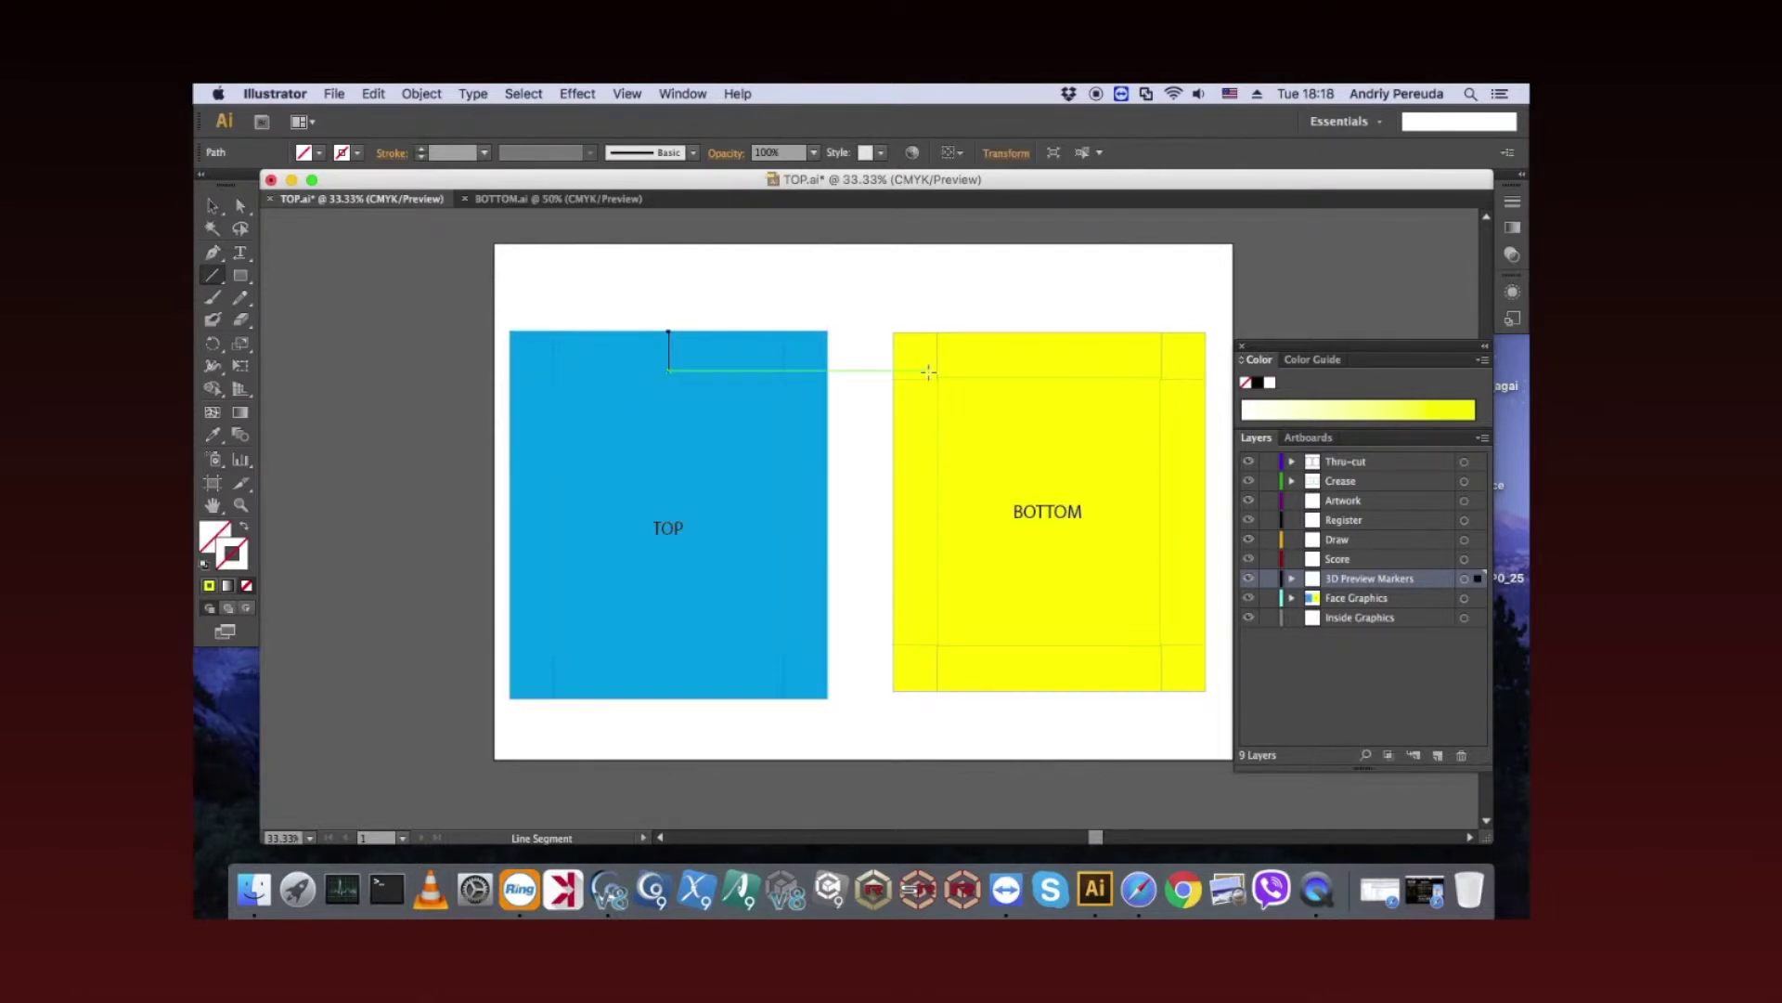
pyautogui.click(1062, 333)
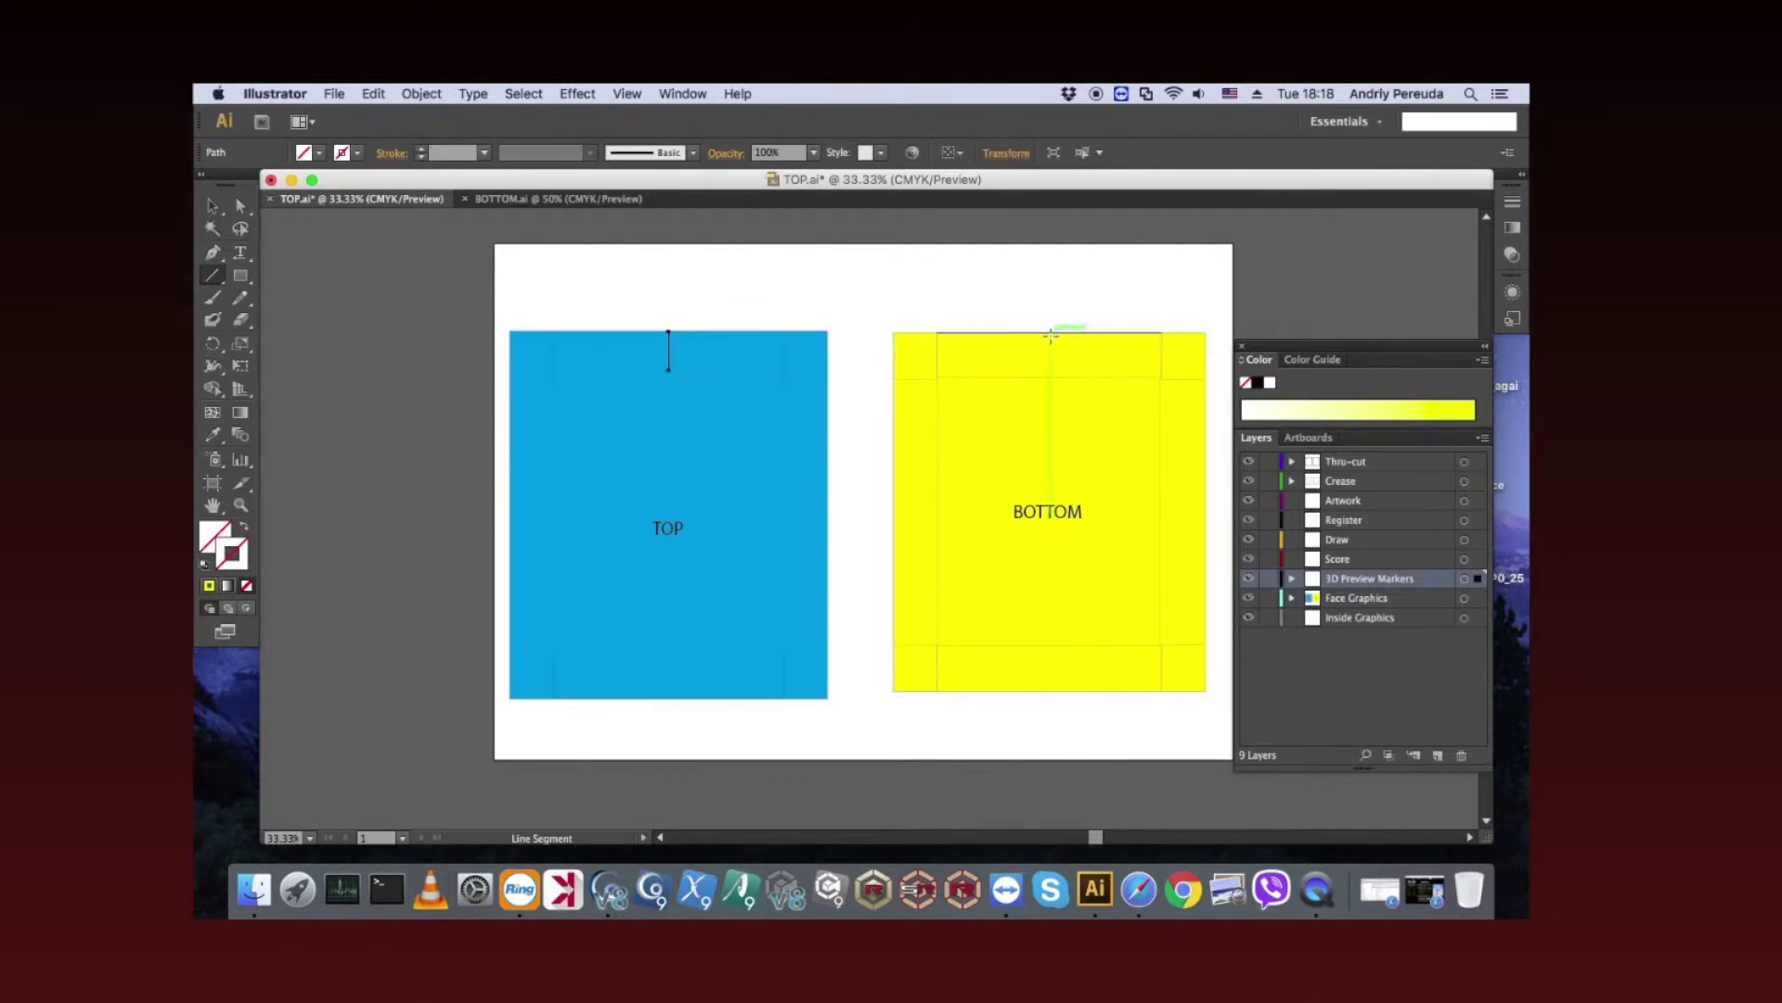
pyautogui.moveTo(1050, 335); pyautogui.dragTo(1049, 376)
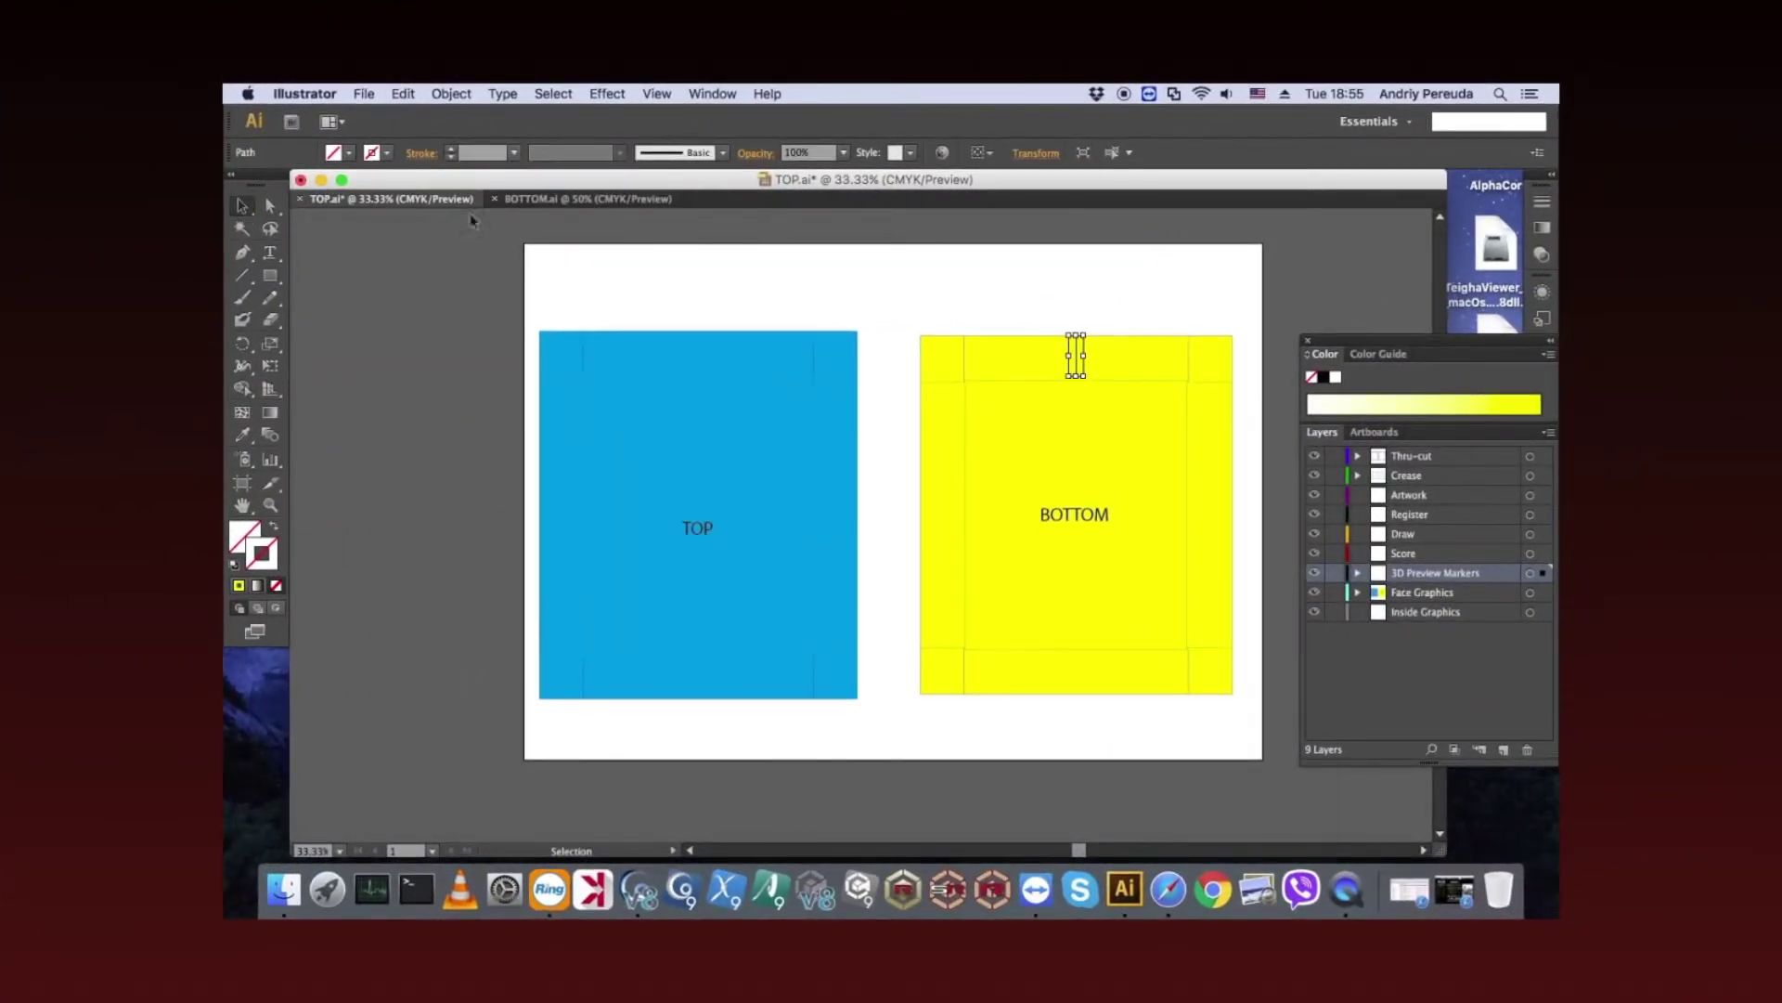
pyautogui.click(712, 94)
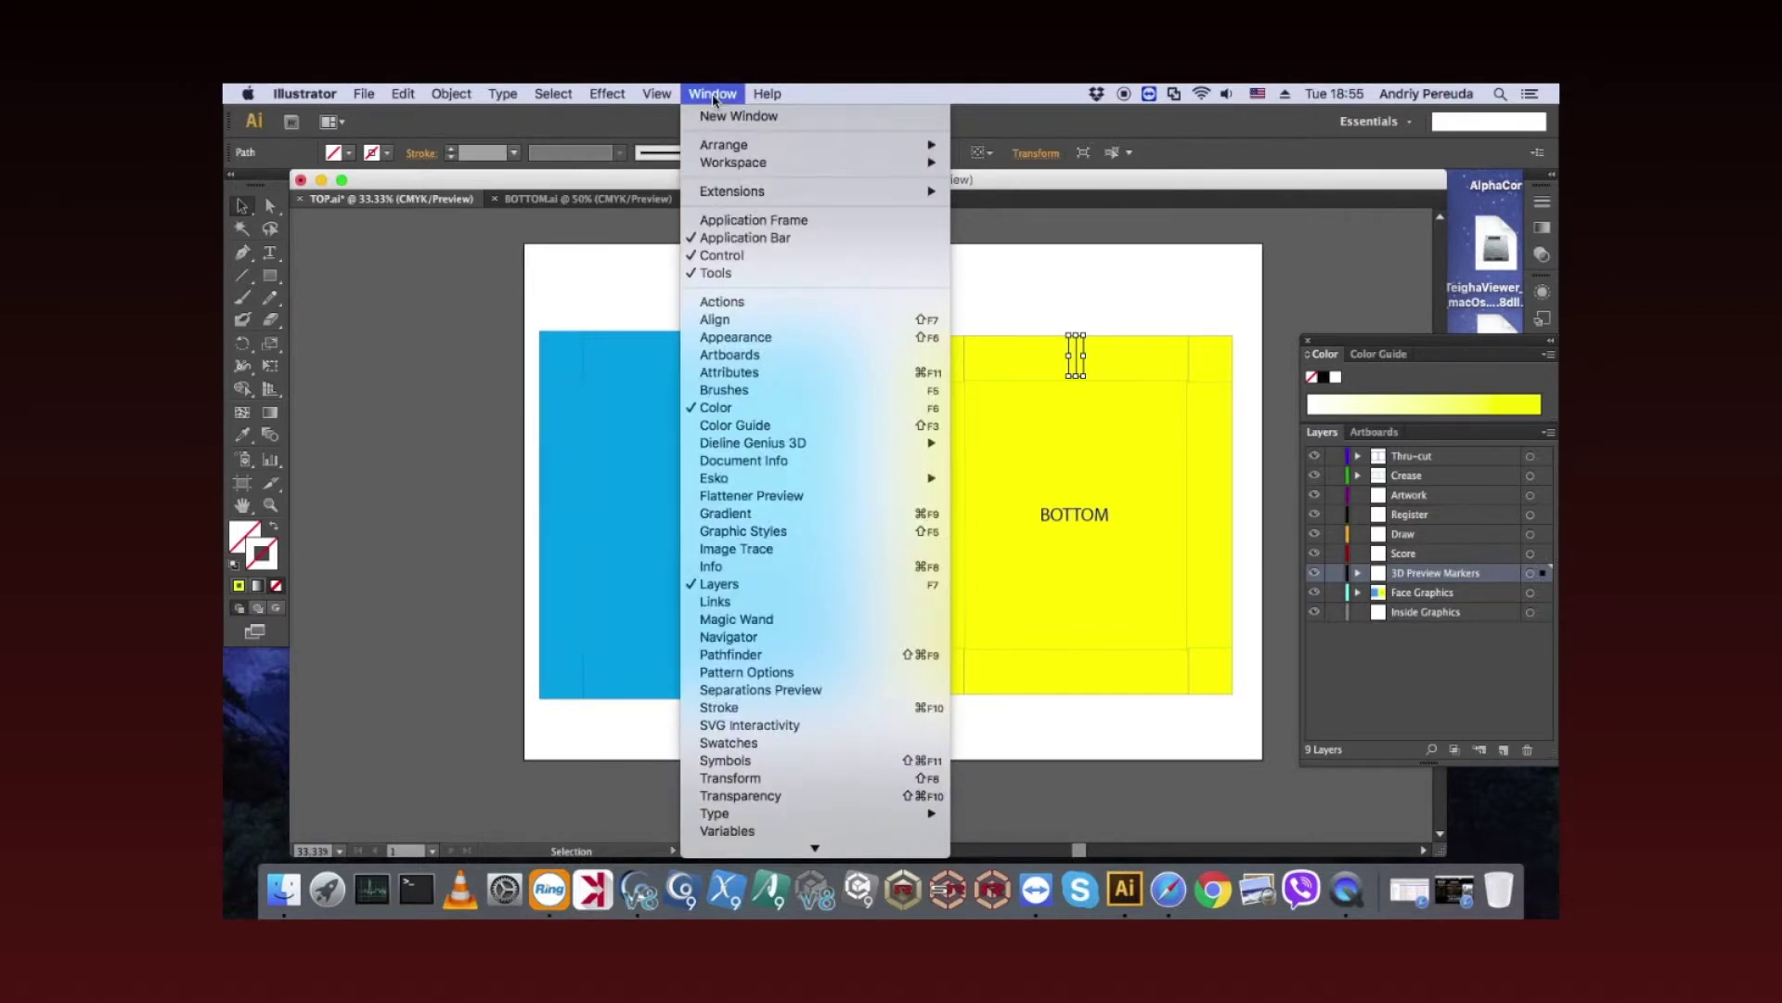
pyautogui.moveTo(752, 443)
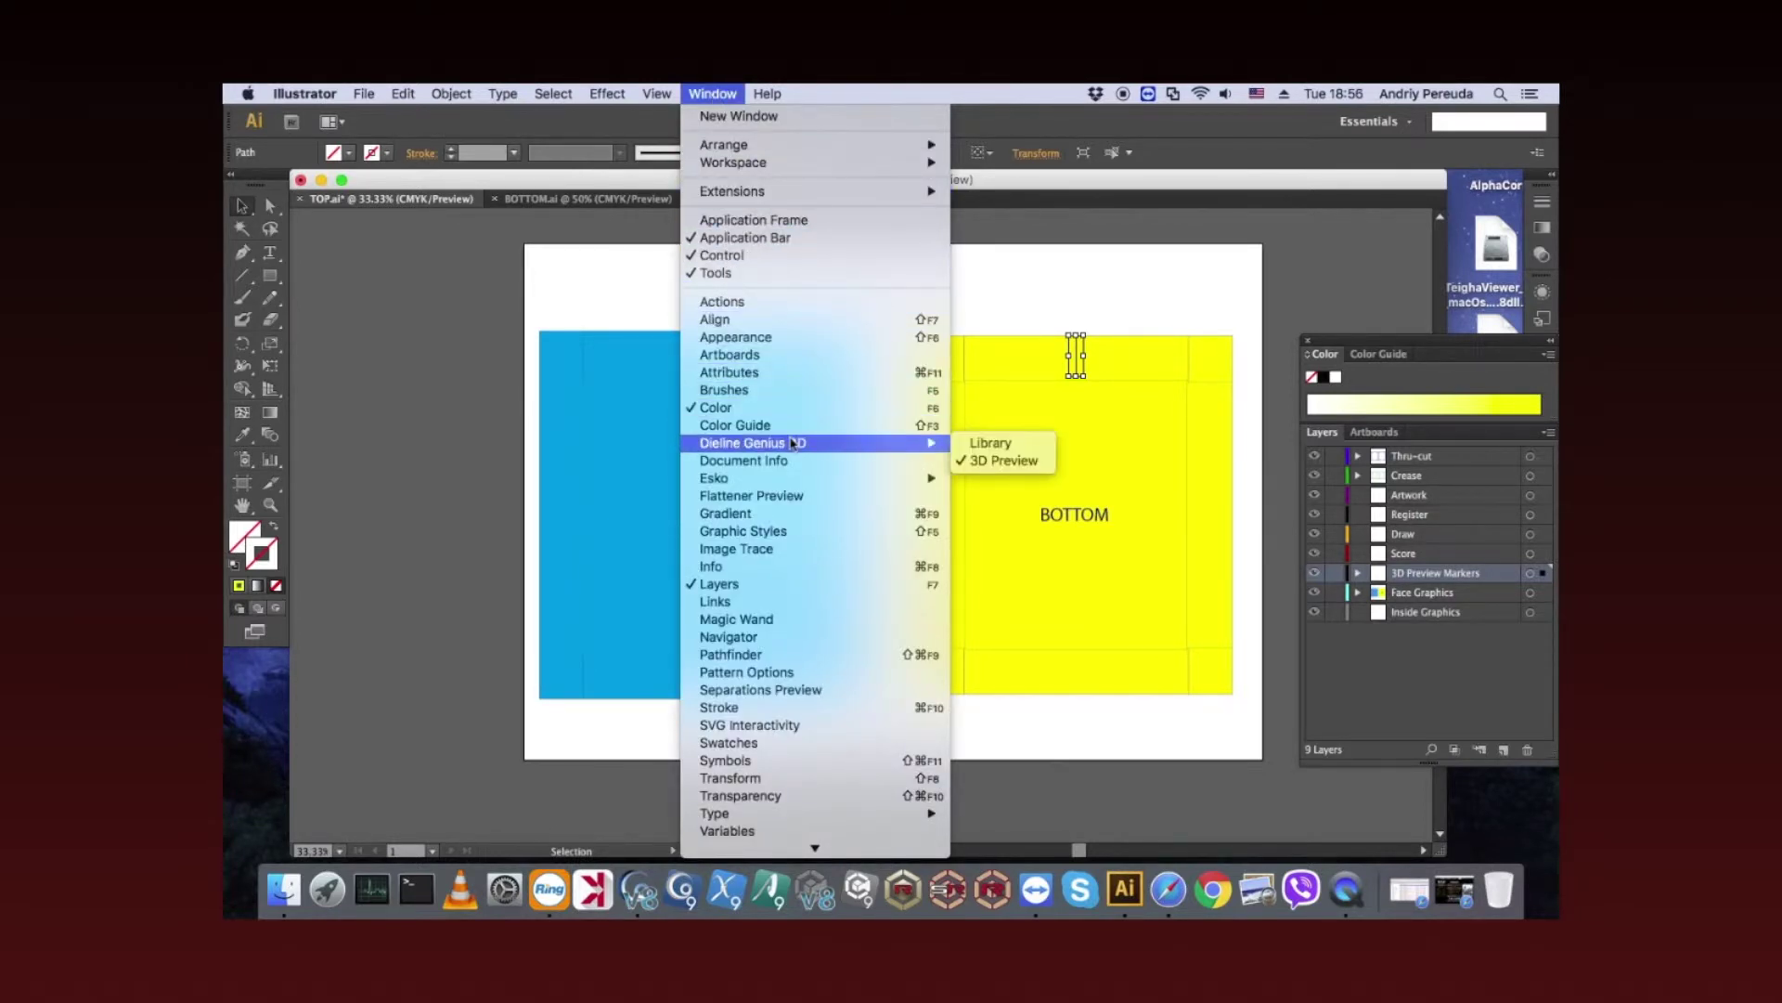
# Step: Give the TOP panel's marker the ID A in the 3D Preview folding settings
pyautogui.click(1003, 461)
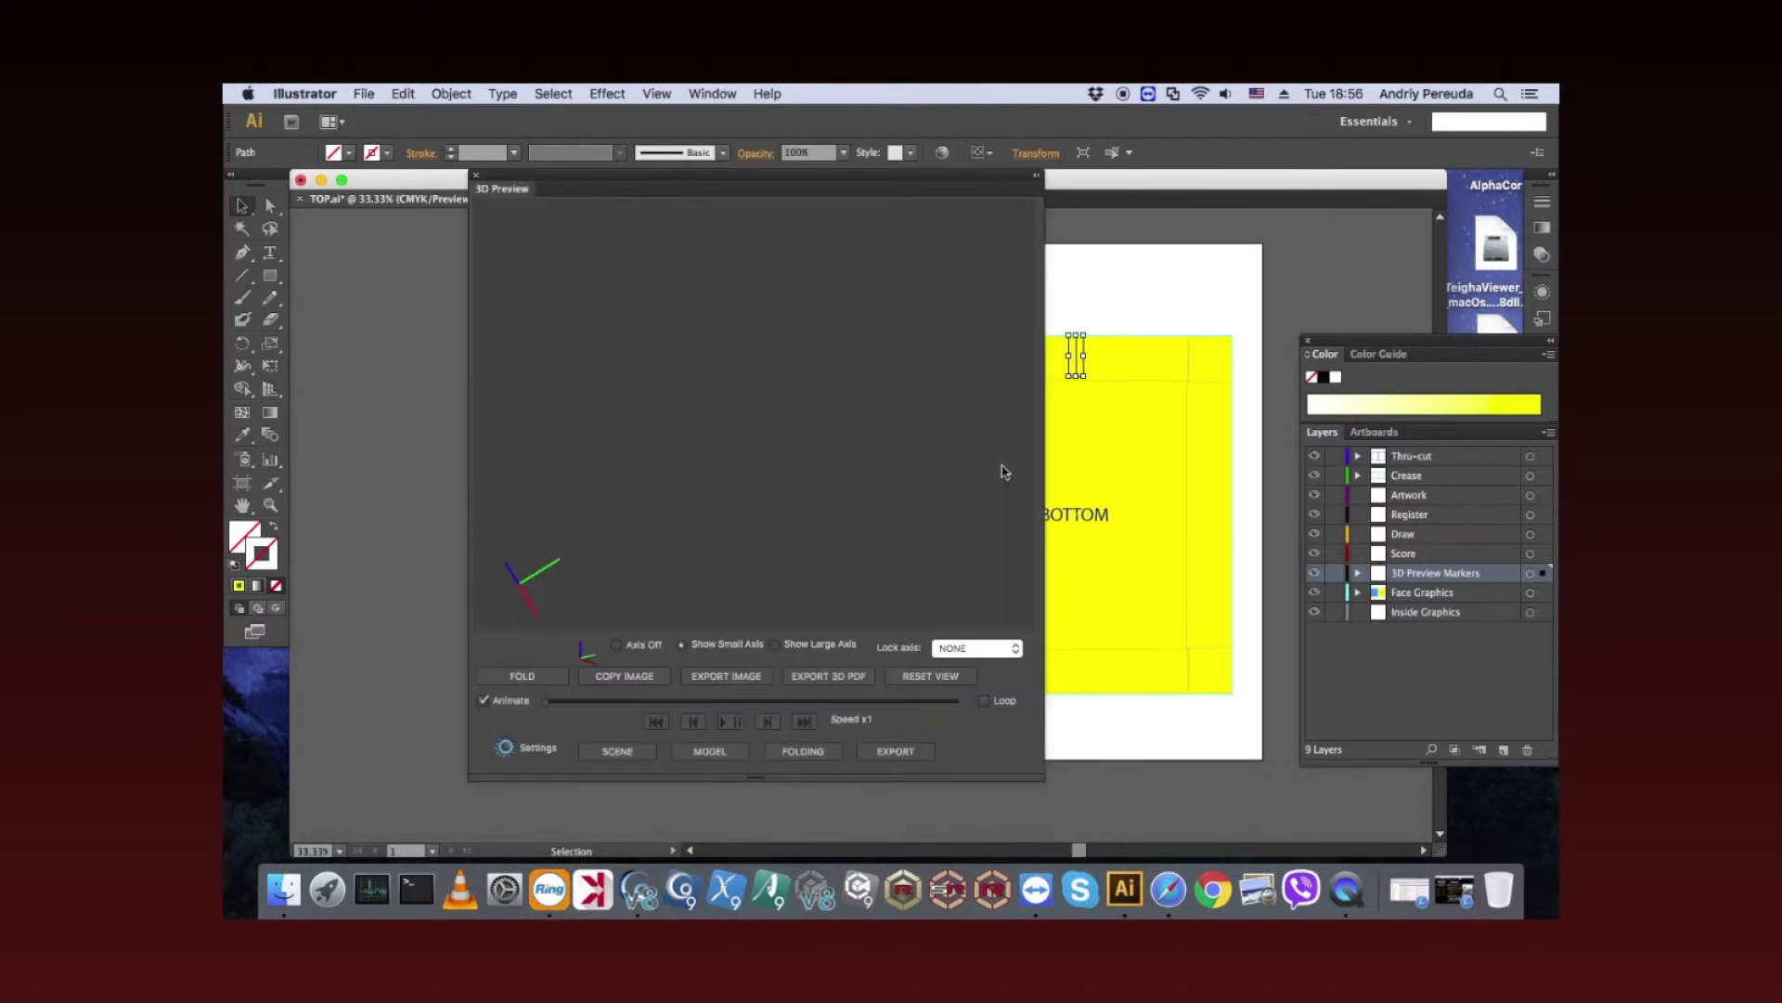
pyautogui.click(815, 751)
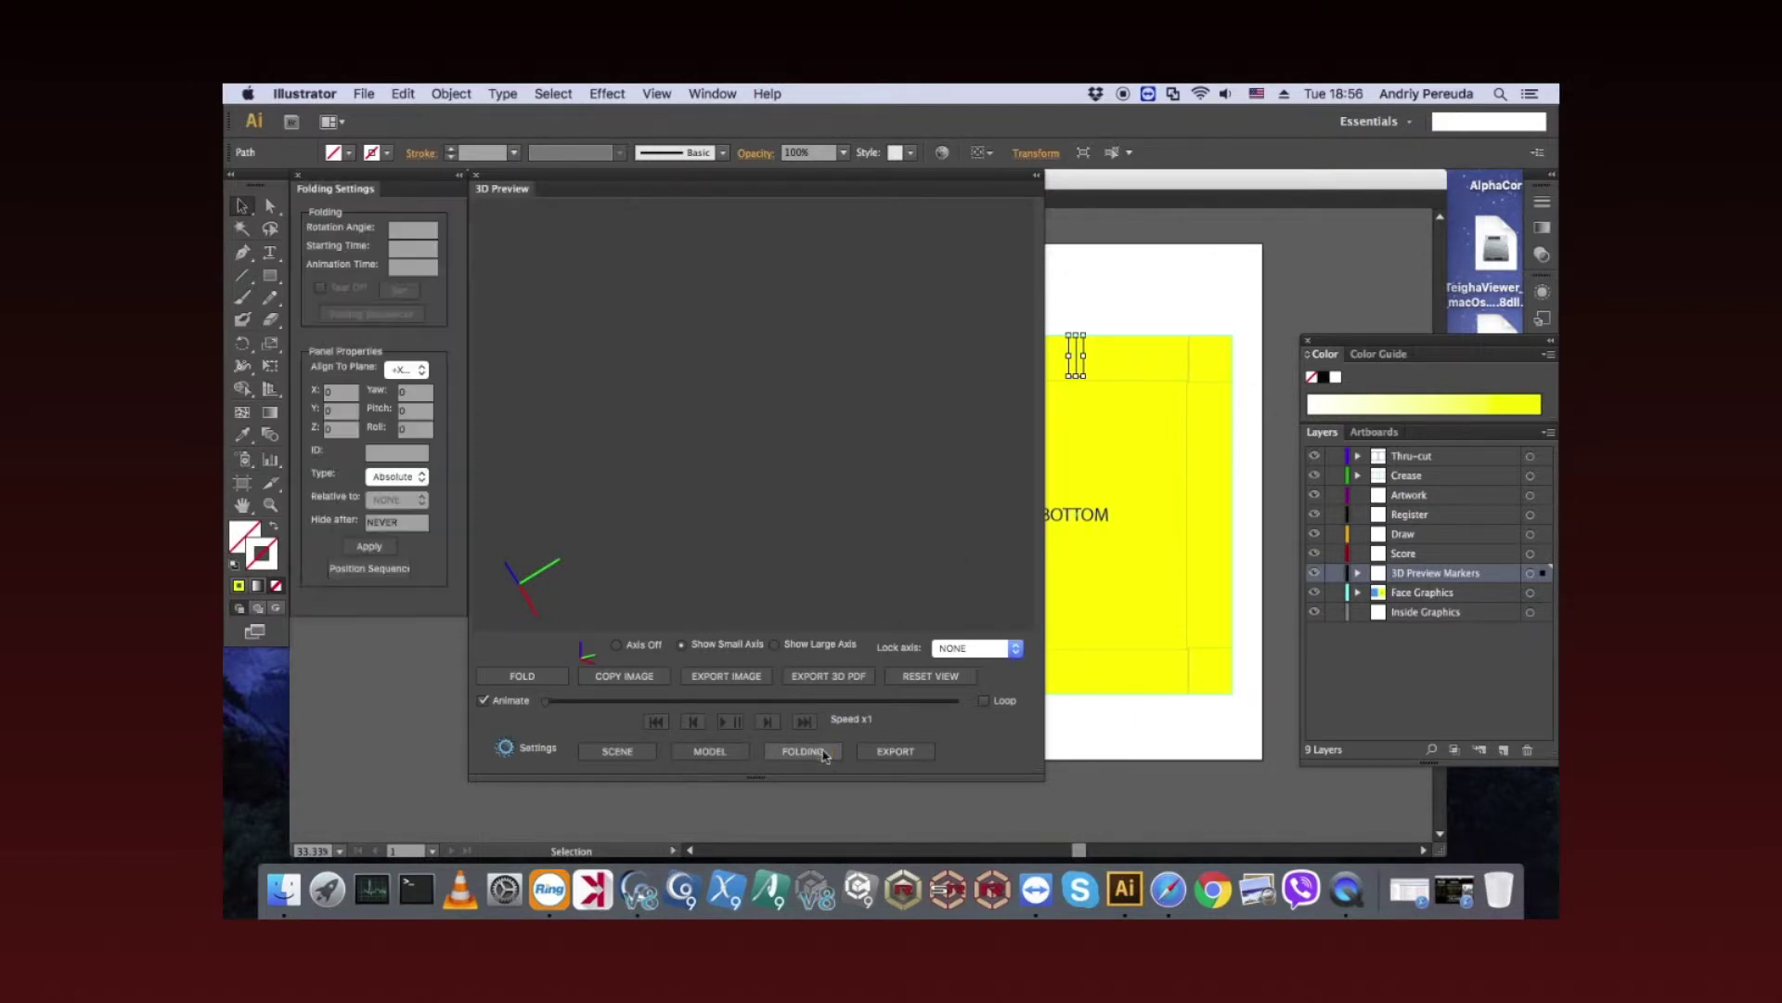
pyautogui.click(475, 177)
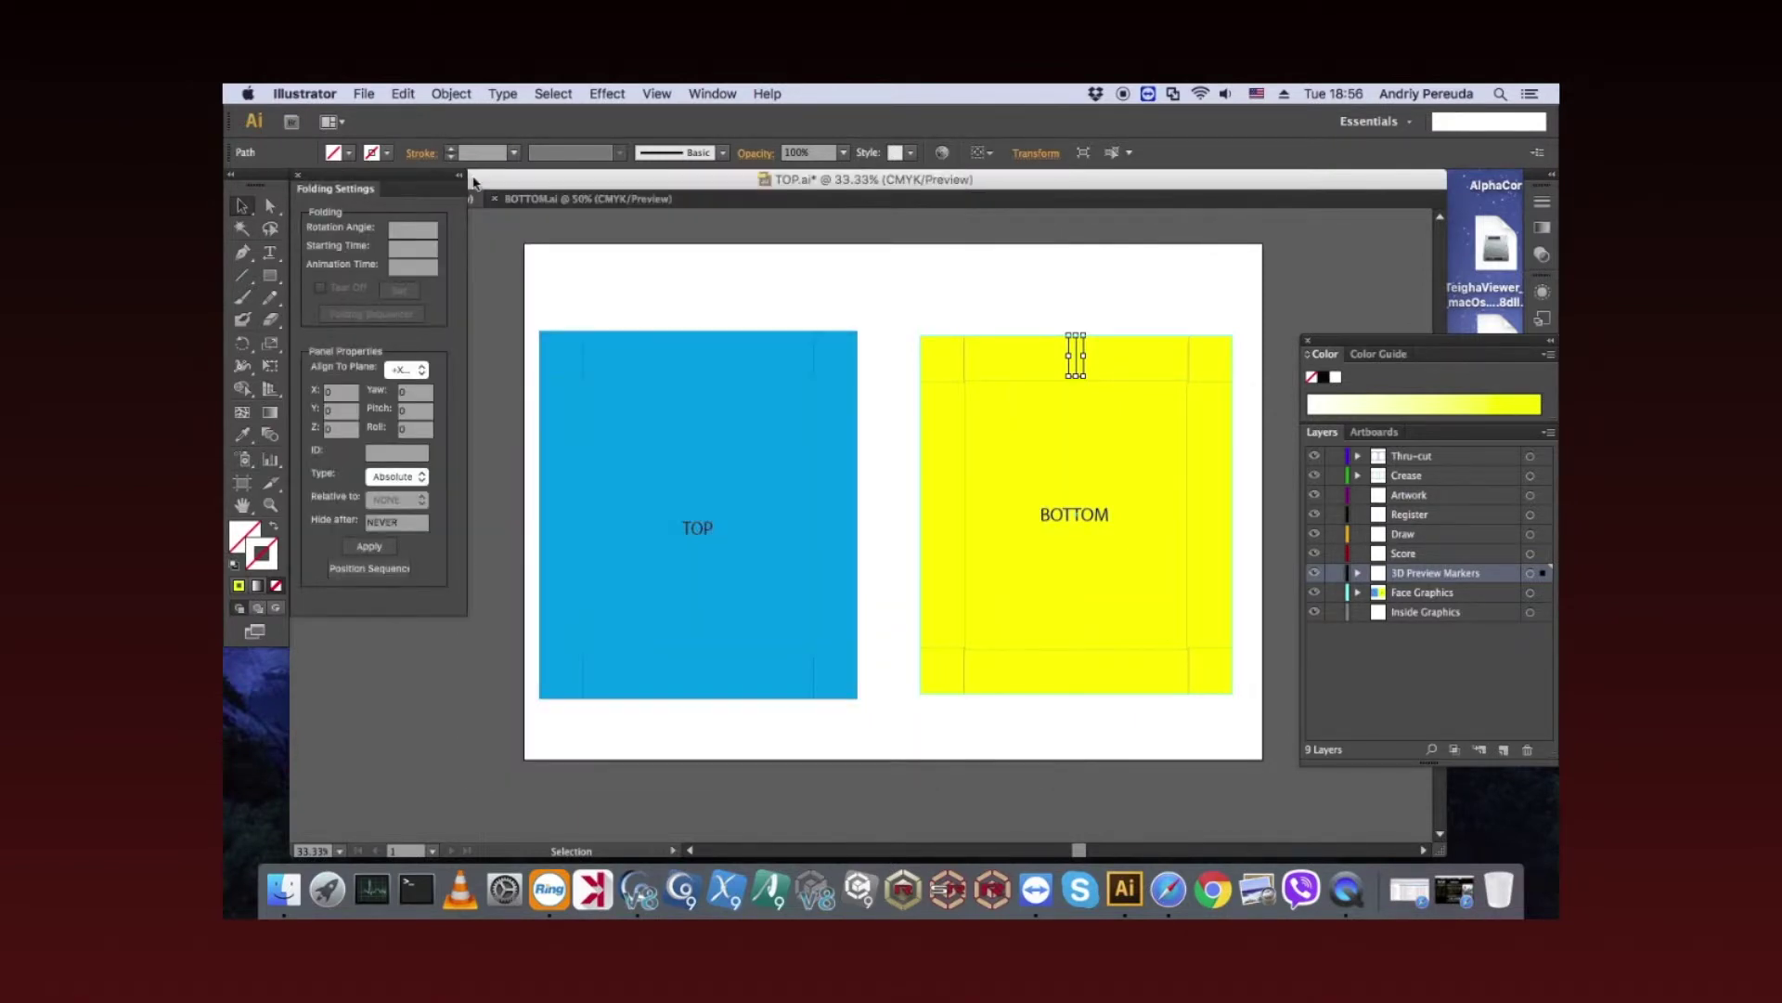
pyautogui.click(702, 351)
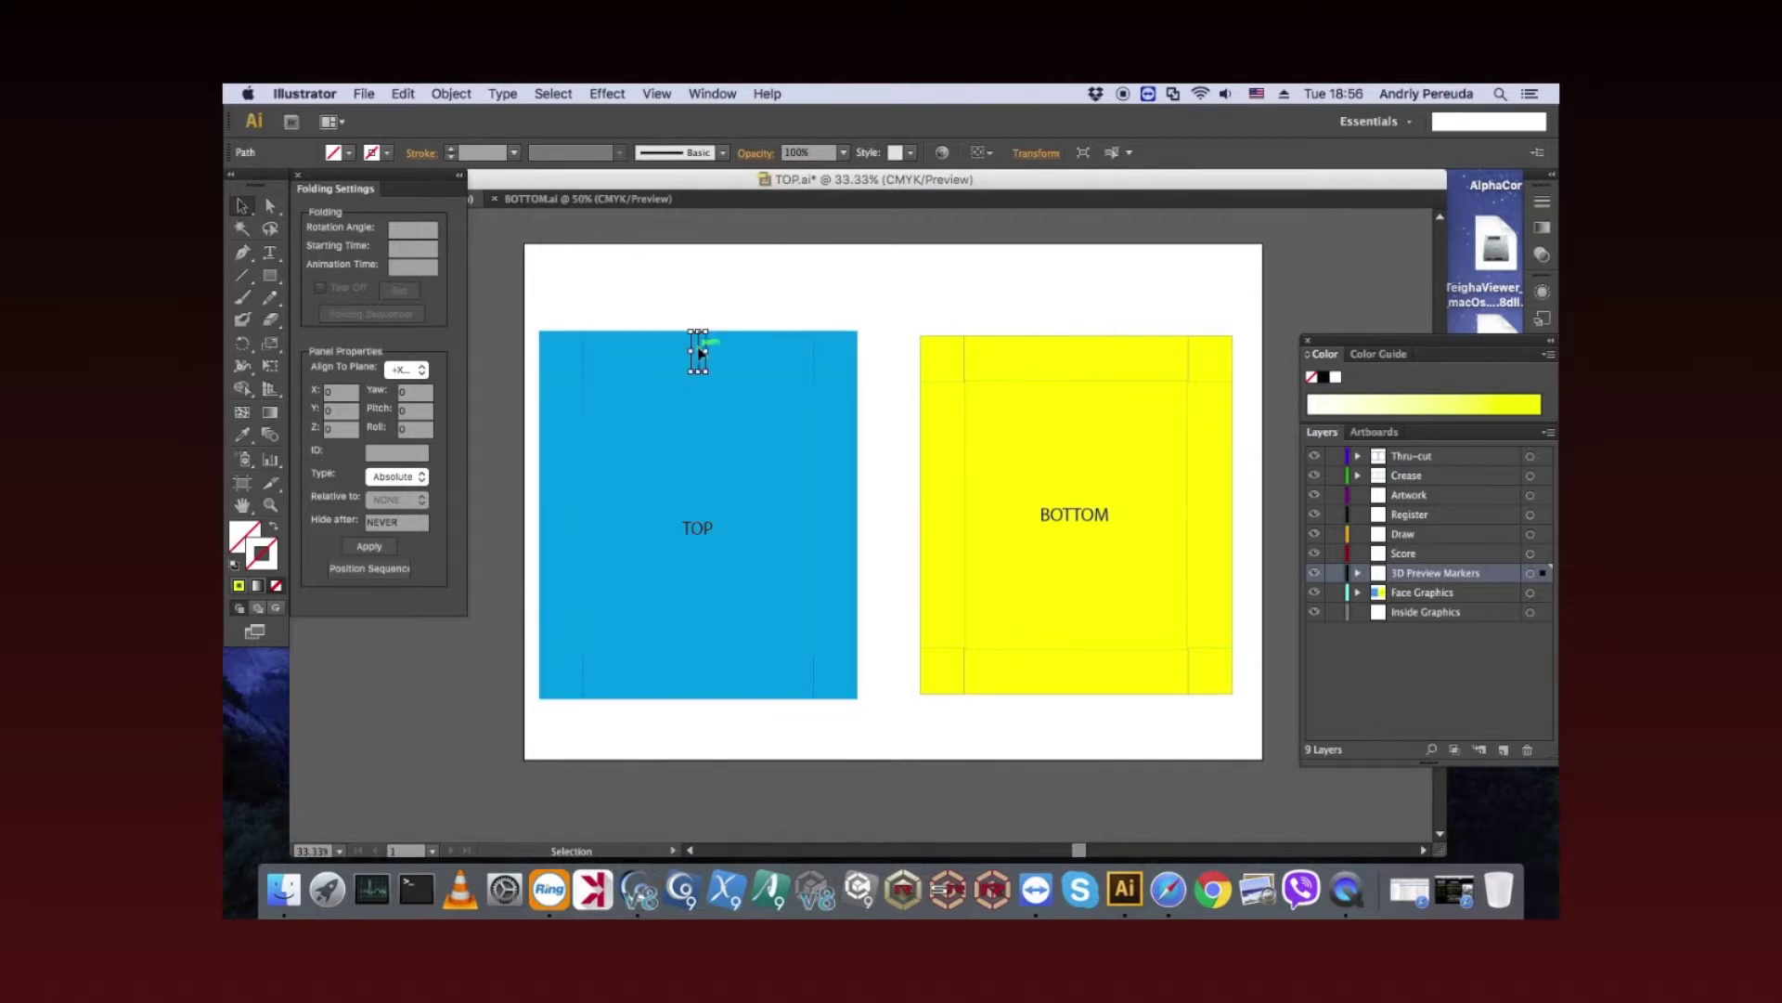
pyautogui.click(397, 453)
pyautogui.write('A')
pyautogui.click(368, 545)
# Step: Set the BOTTOM marker relative to A, on the opposite plane, with Z offset 10
pyautogui.click(1077, 358)
pyautogui.click(371, 452)
pyautogui.click(407, 476)
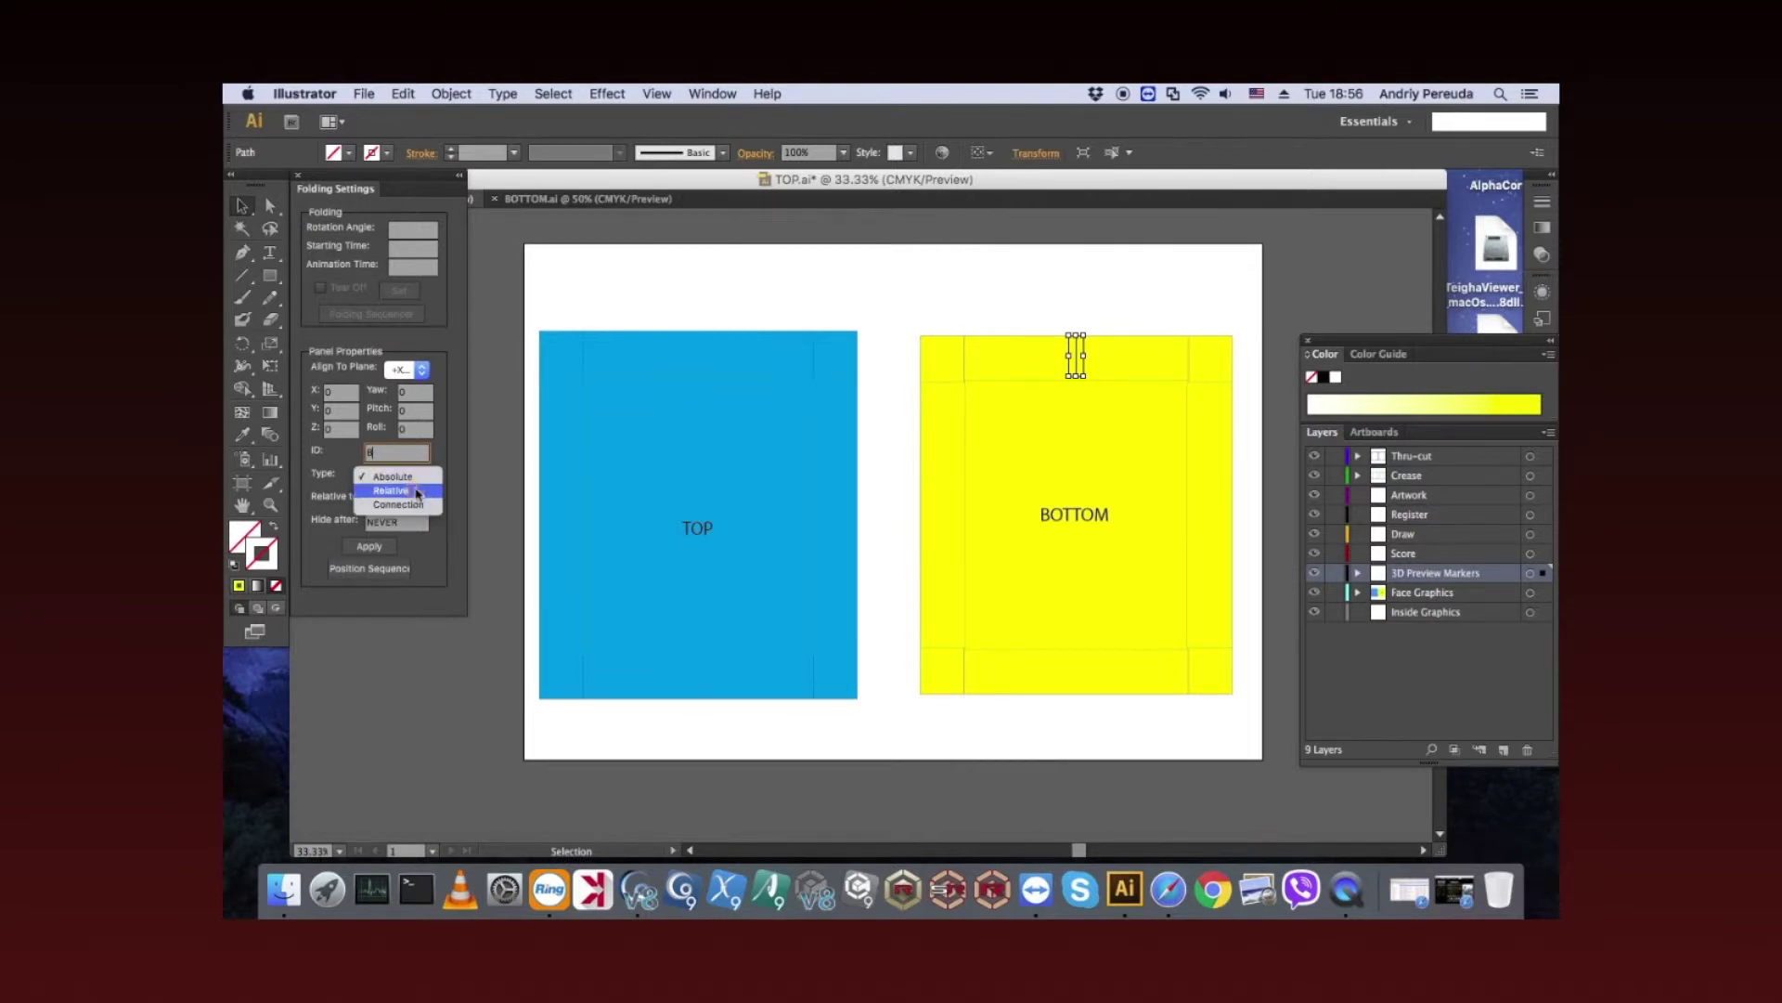
pyautogui.click(418, 491)
pyautogui.click(425, 501)
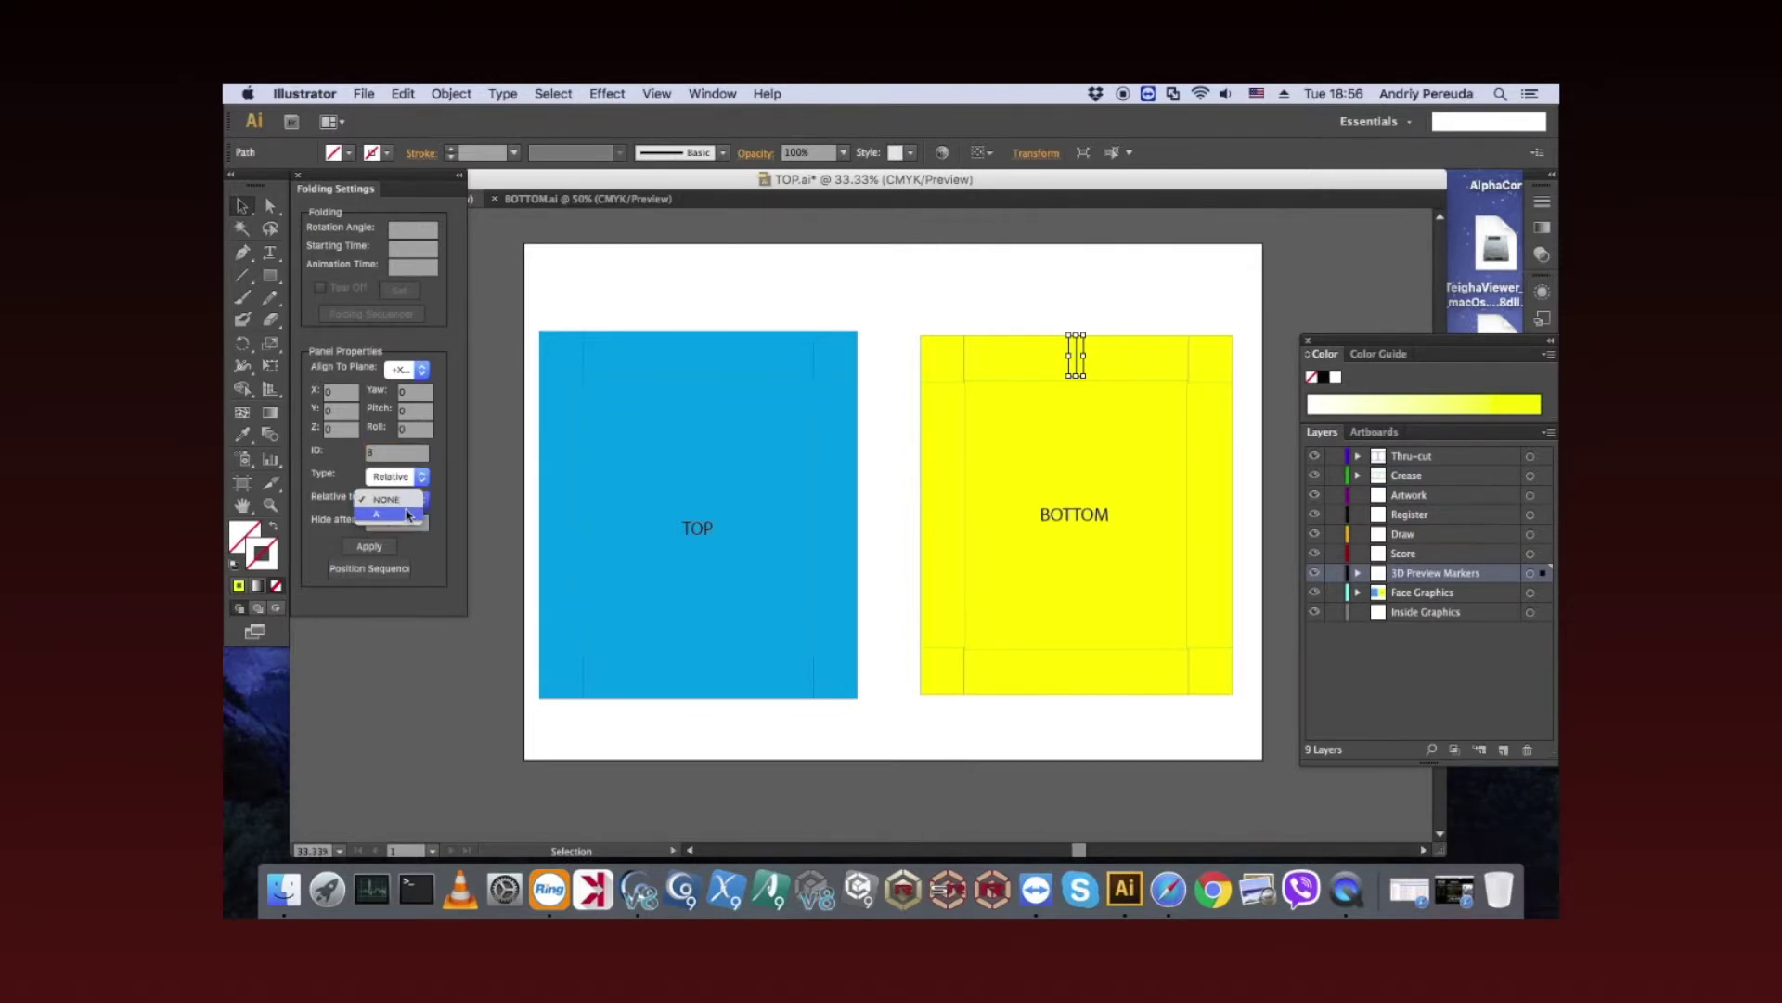
pyautogui.click(409, 515)
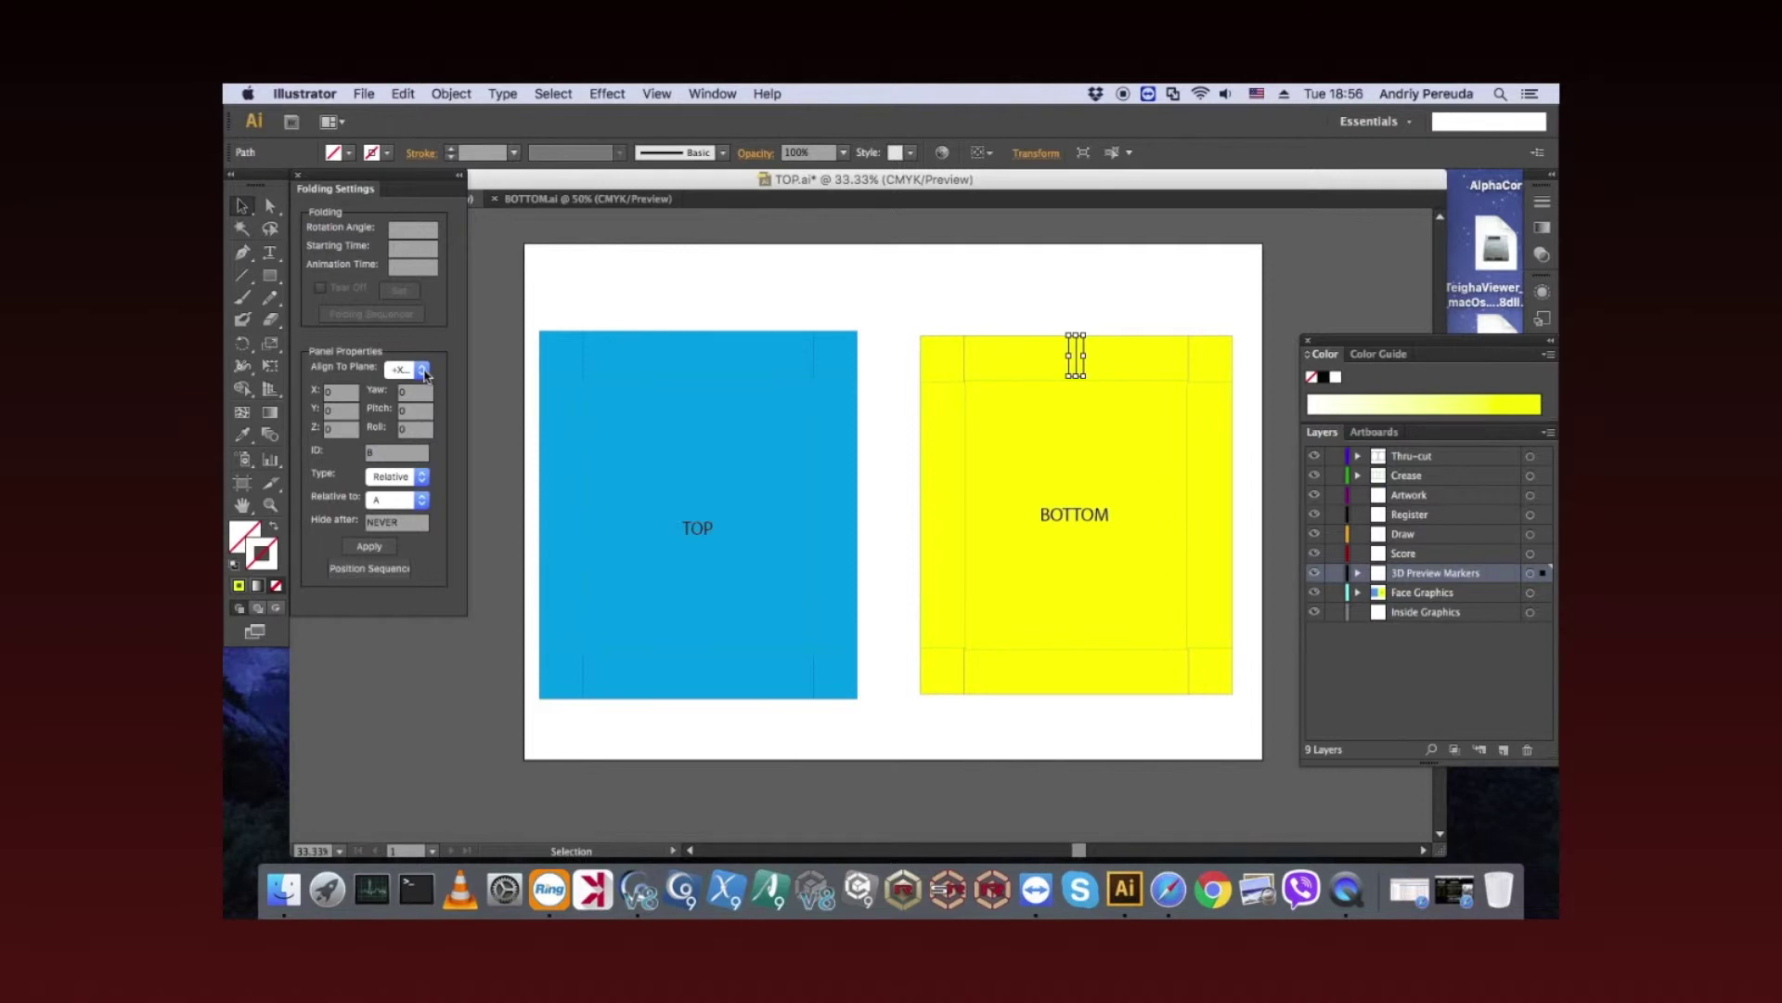
pyautogui.click(423, 371)
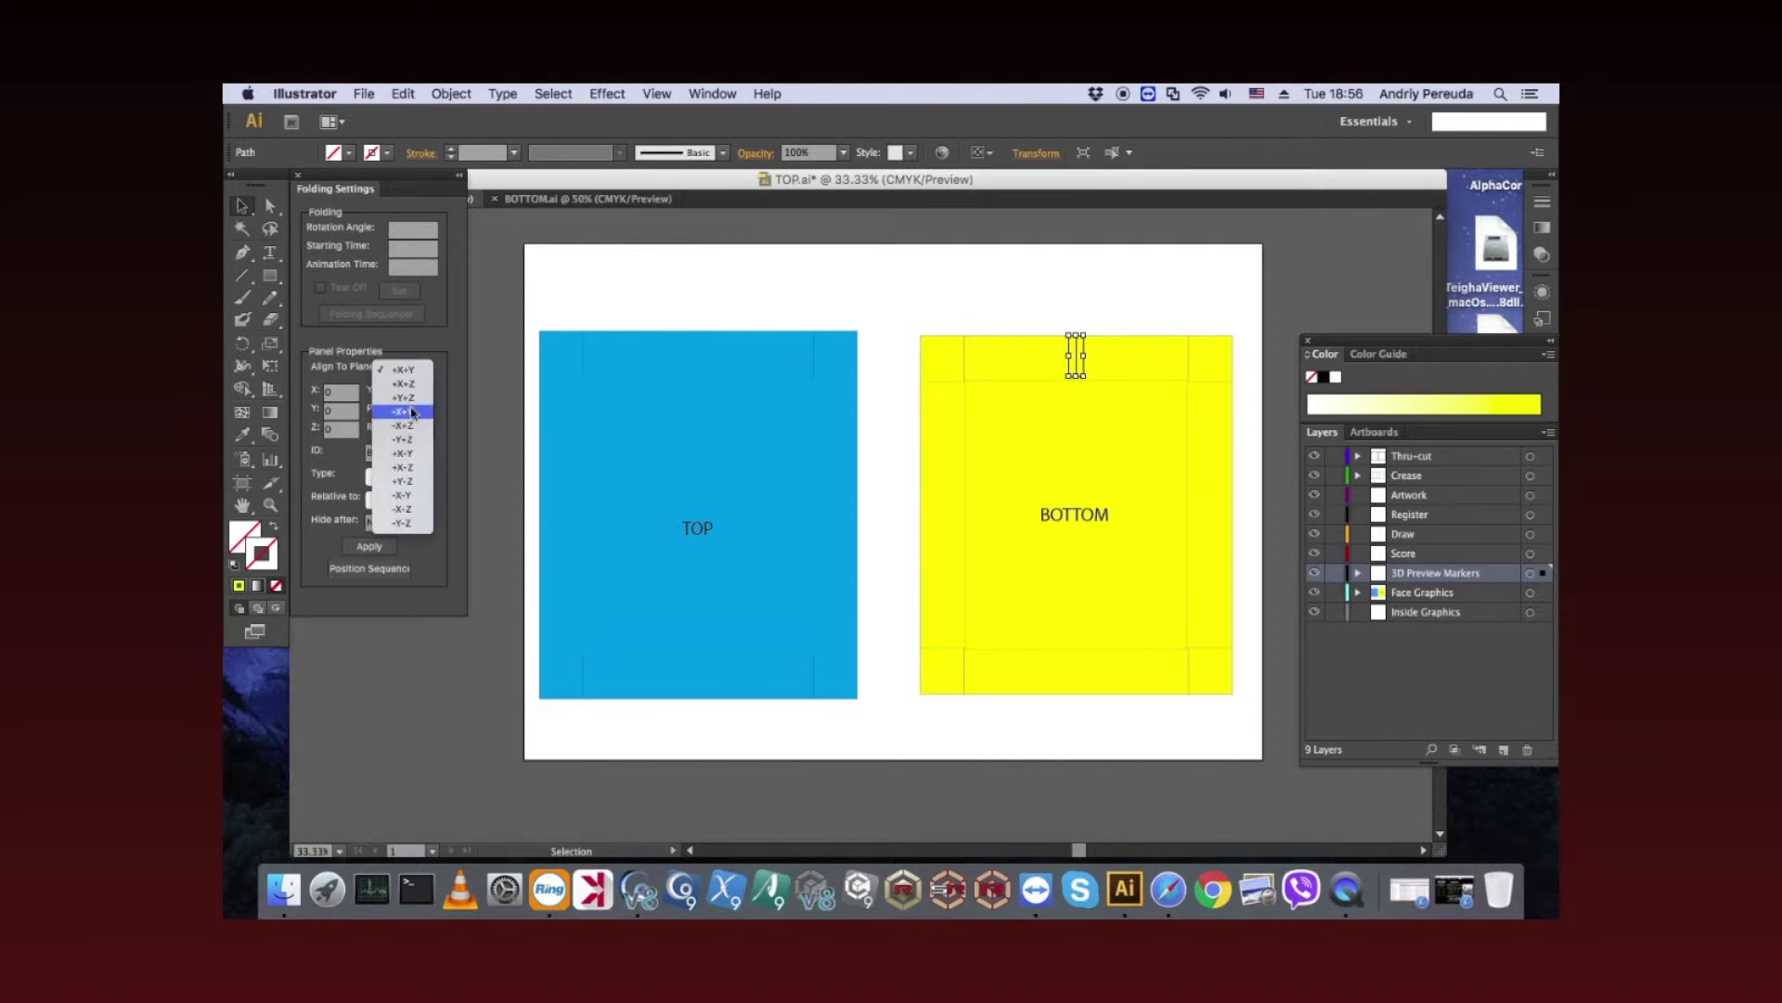
pyautogui.click(413, 412)
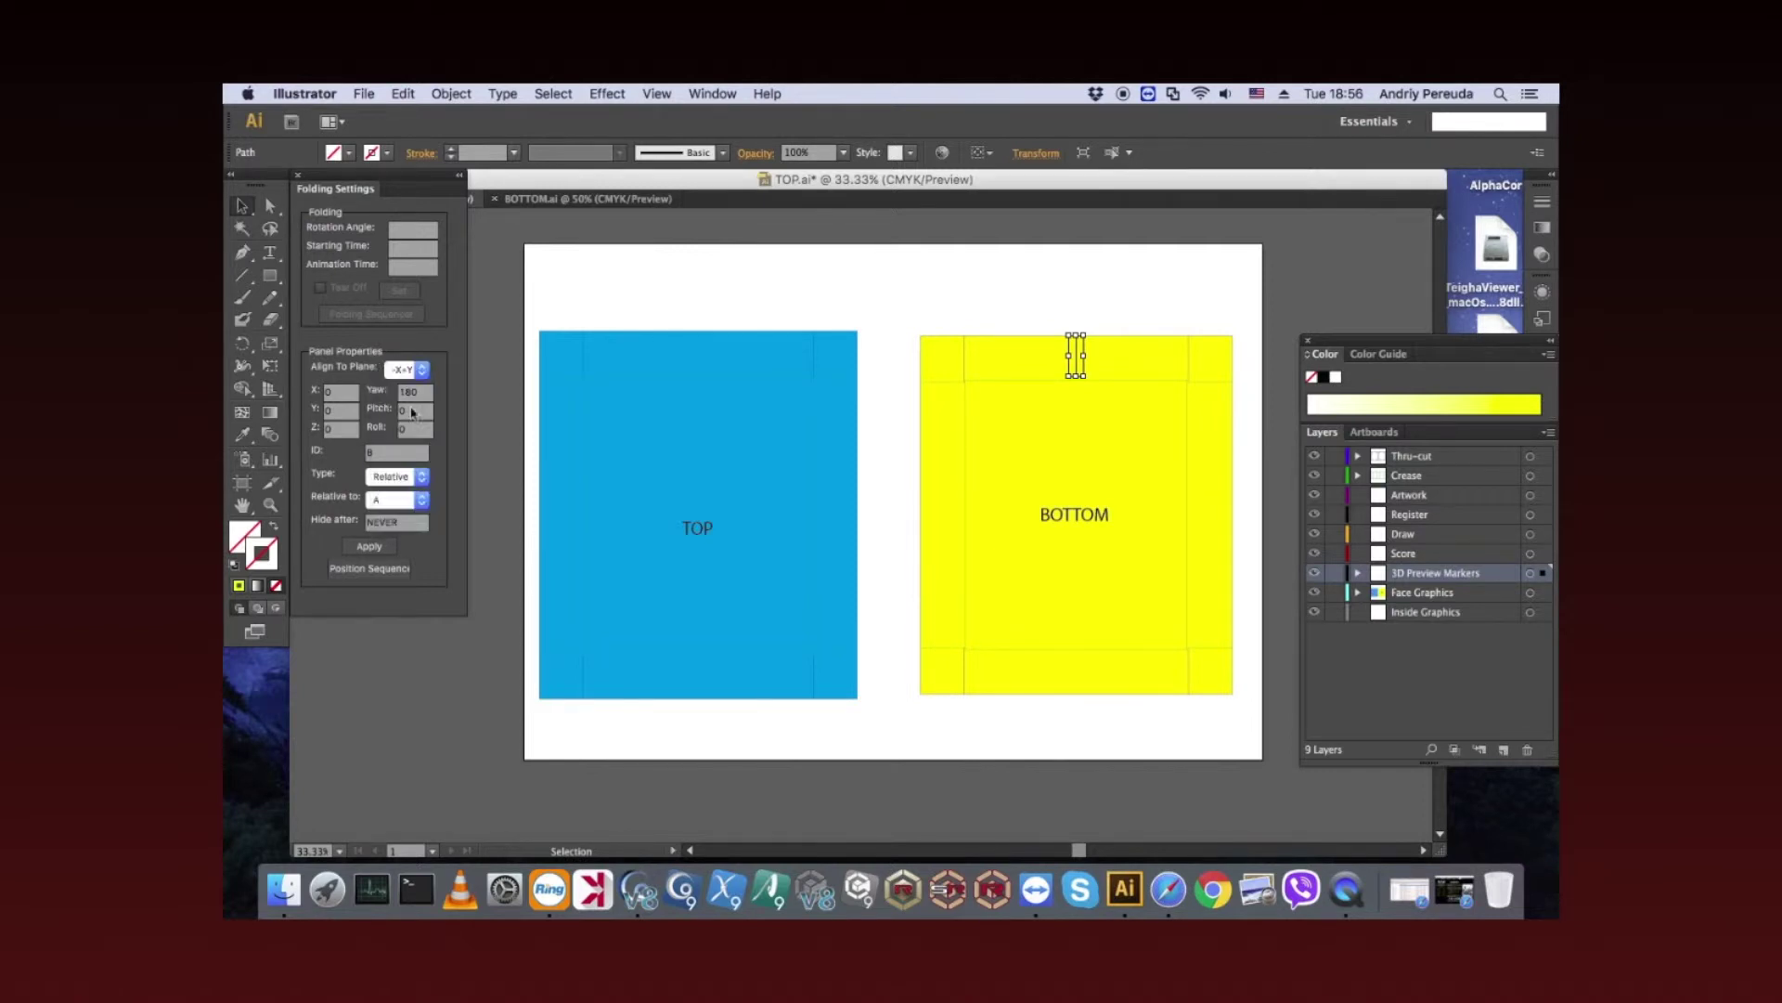
pyautogui.click(340, 430)
pyautogui.click(369, 546)
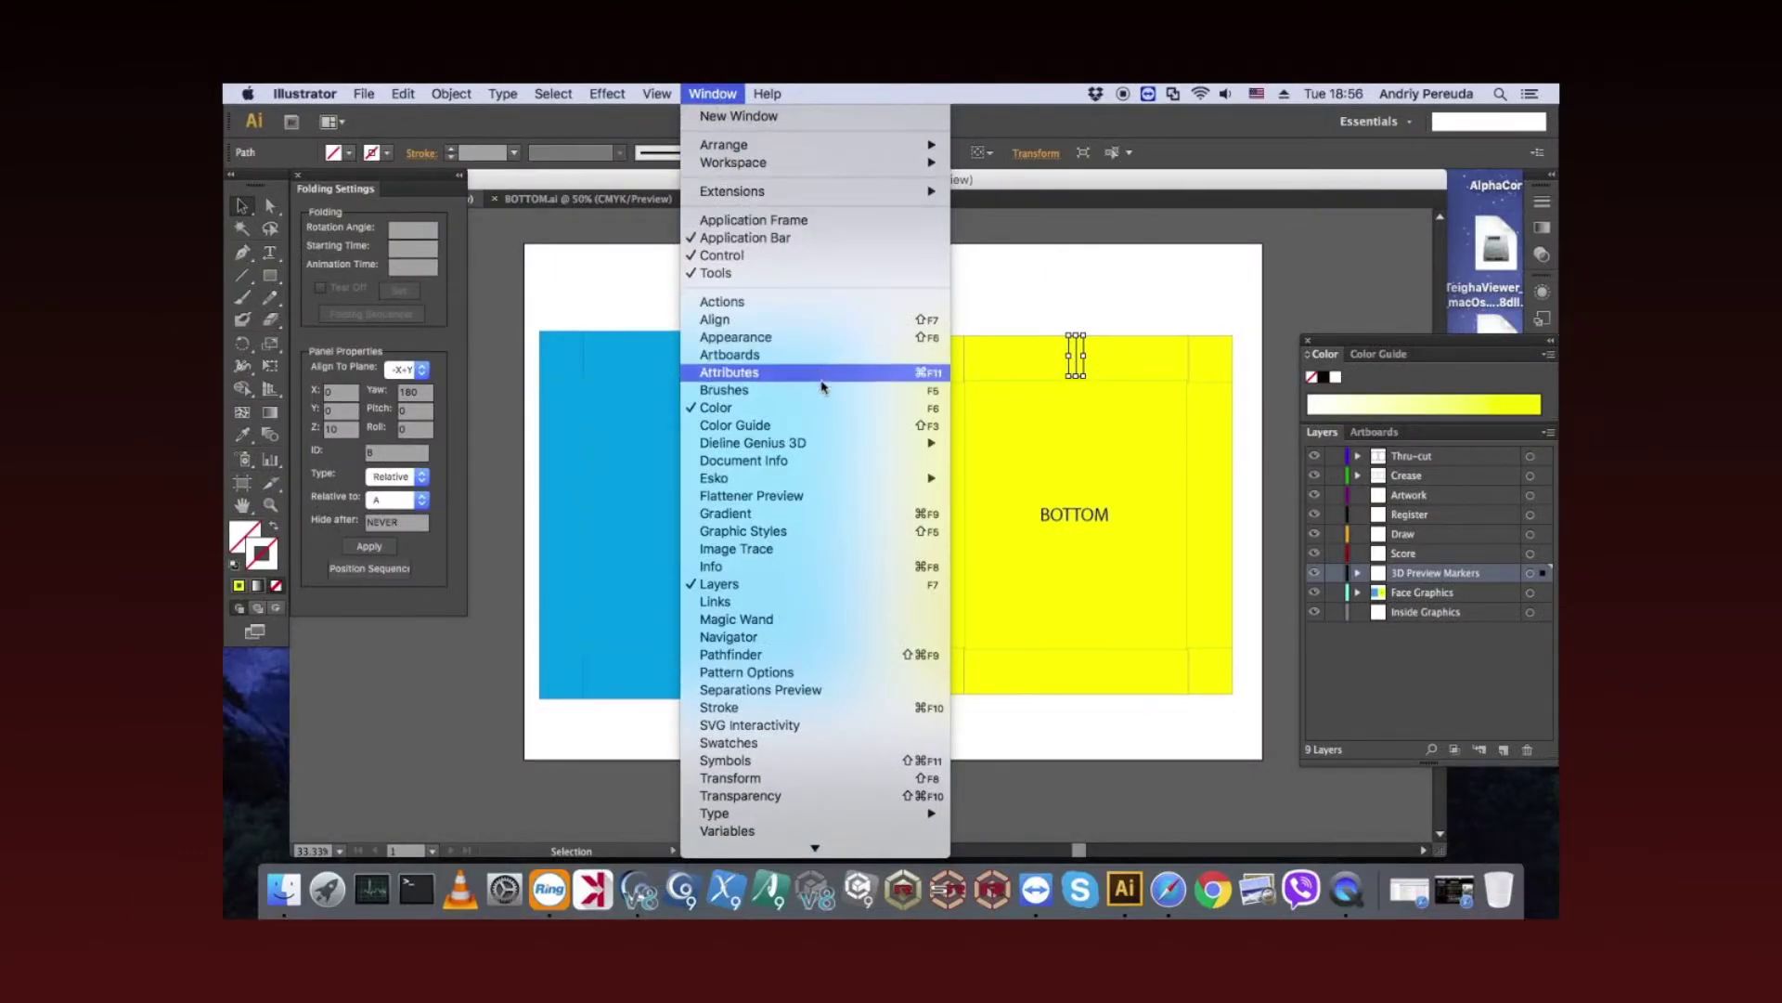
pyautogui.moveTo(752, 443)
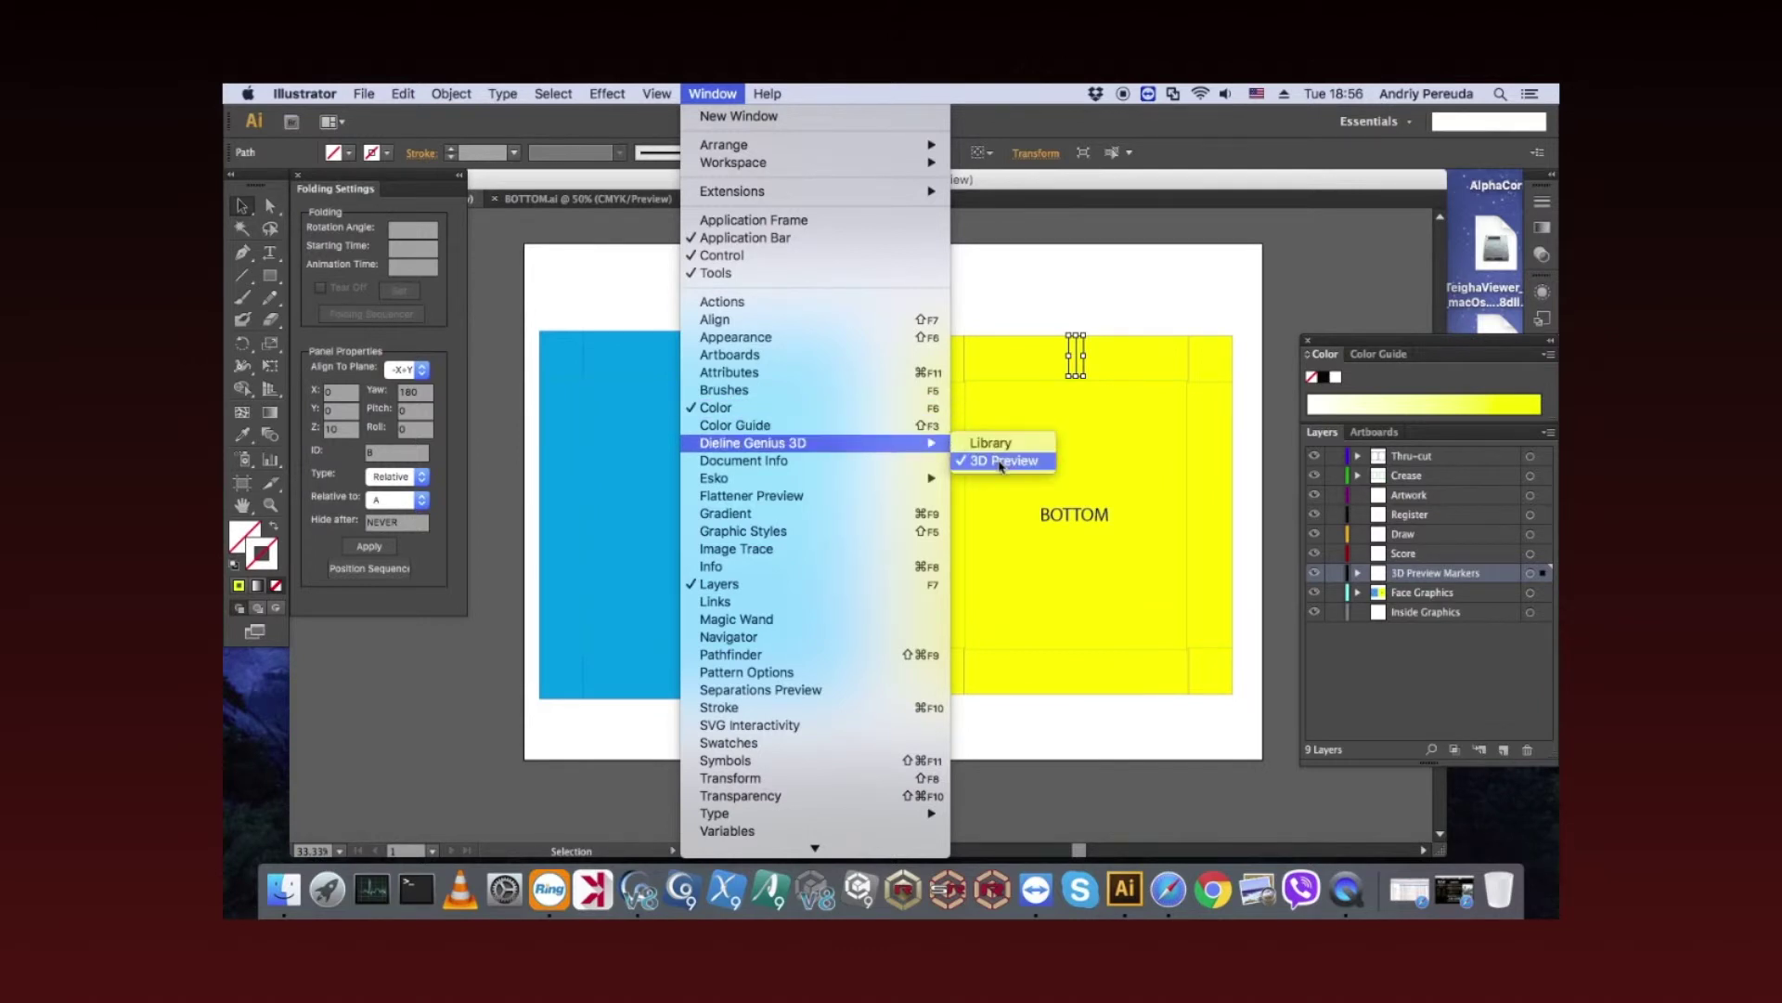
# Step: Fold TOP and BOTTOM in the 3D Preview and orbit the closed box to show the yellow bottom
pyautogui.click(1001, 462)
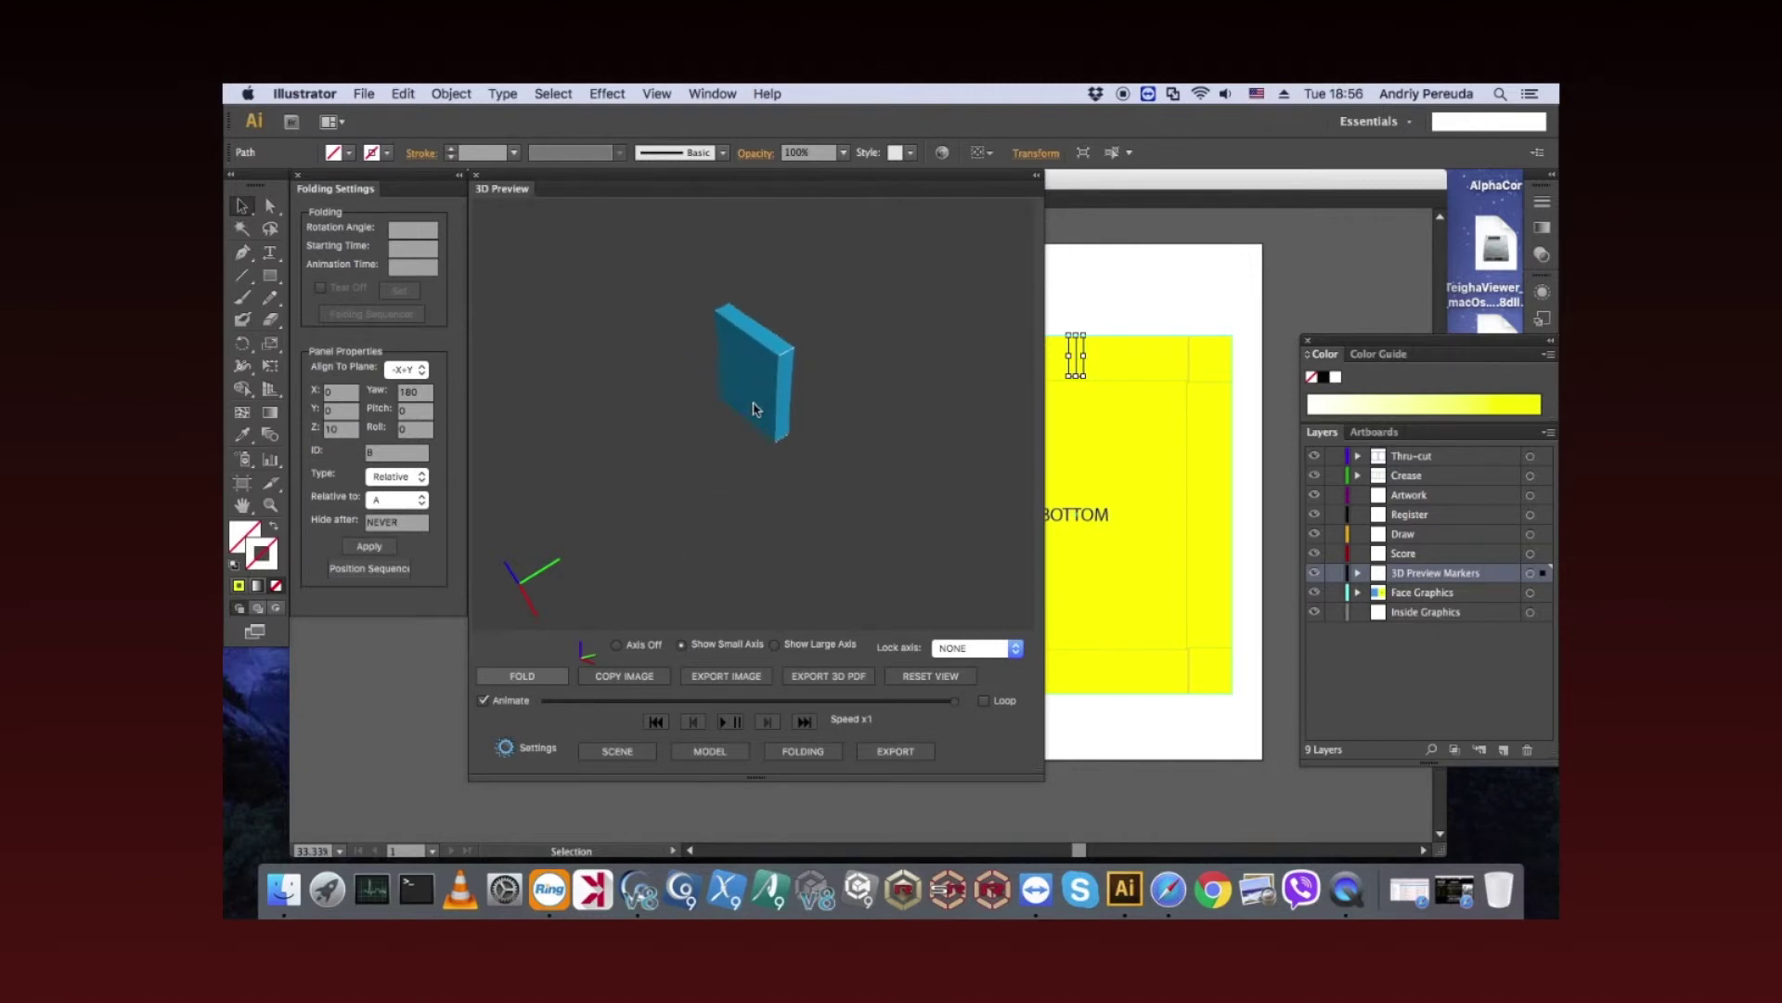
pyautogui.moveTo(756, 382)
pyautogui.mouseDown()
pyautogui.moveTo(807, 327)
pyautogui.moveTo(730, 419)
pyautogui.mouseUp()
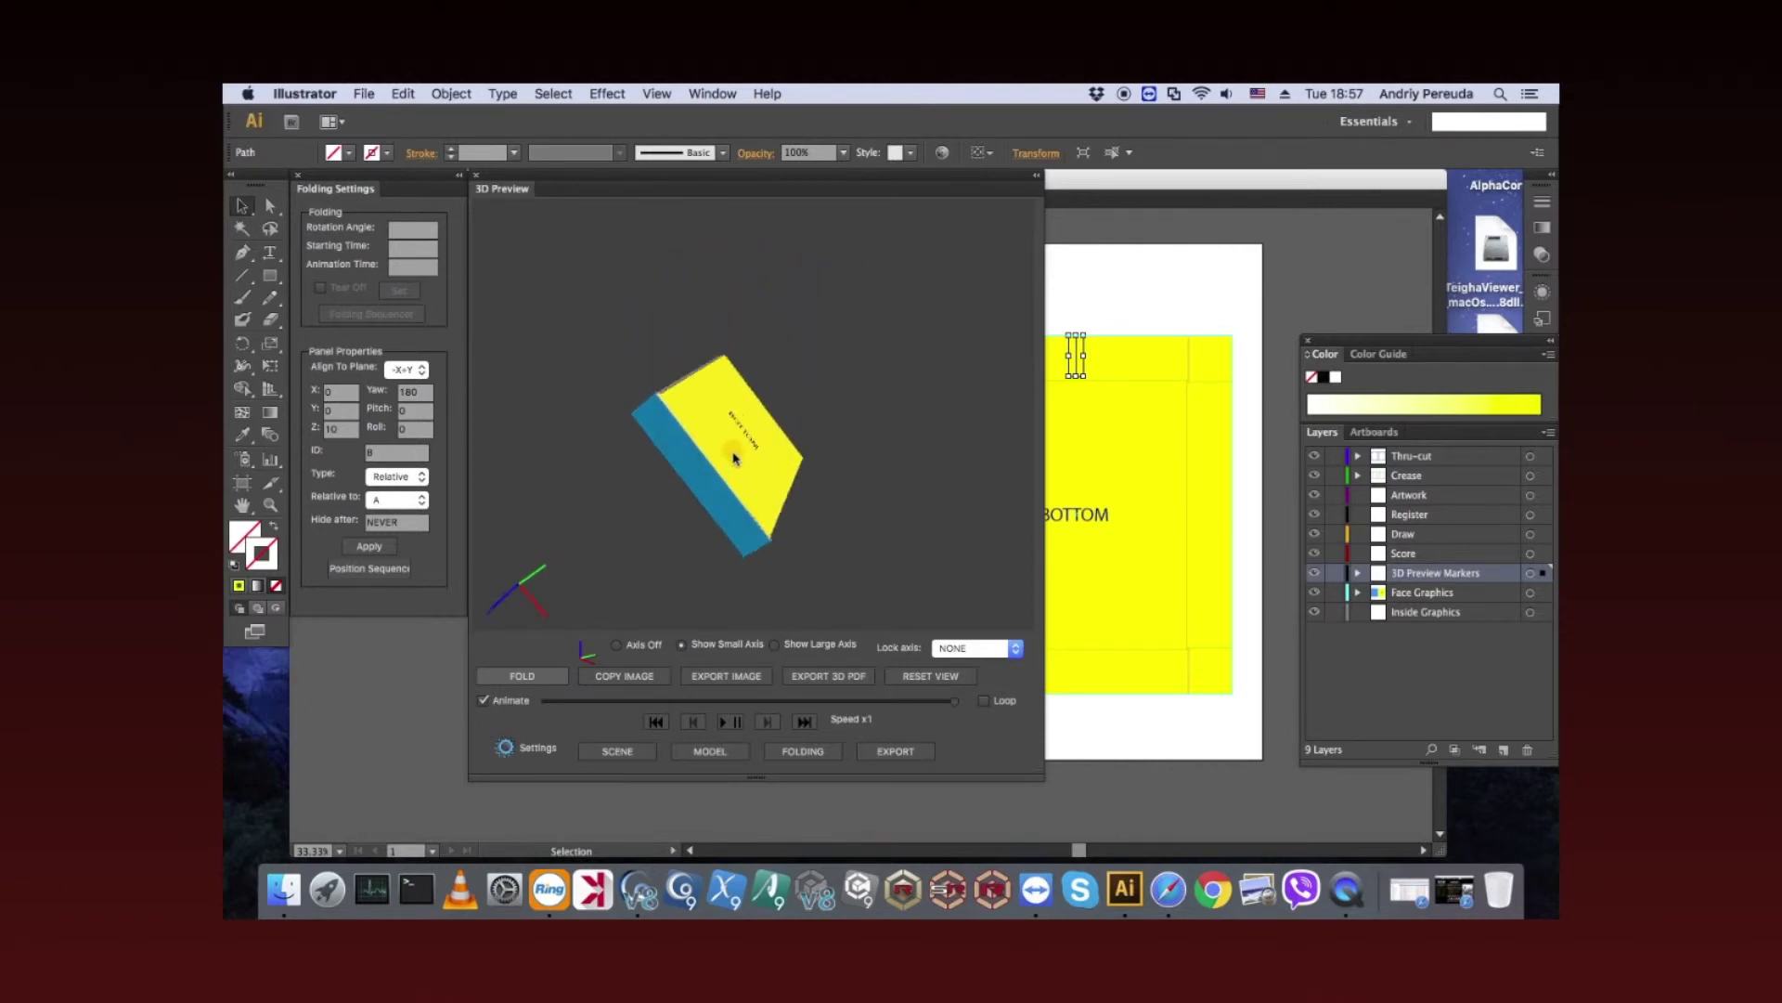
pyautogui.moveTo(730, 420); pyautogui.dragTo(697, 406)
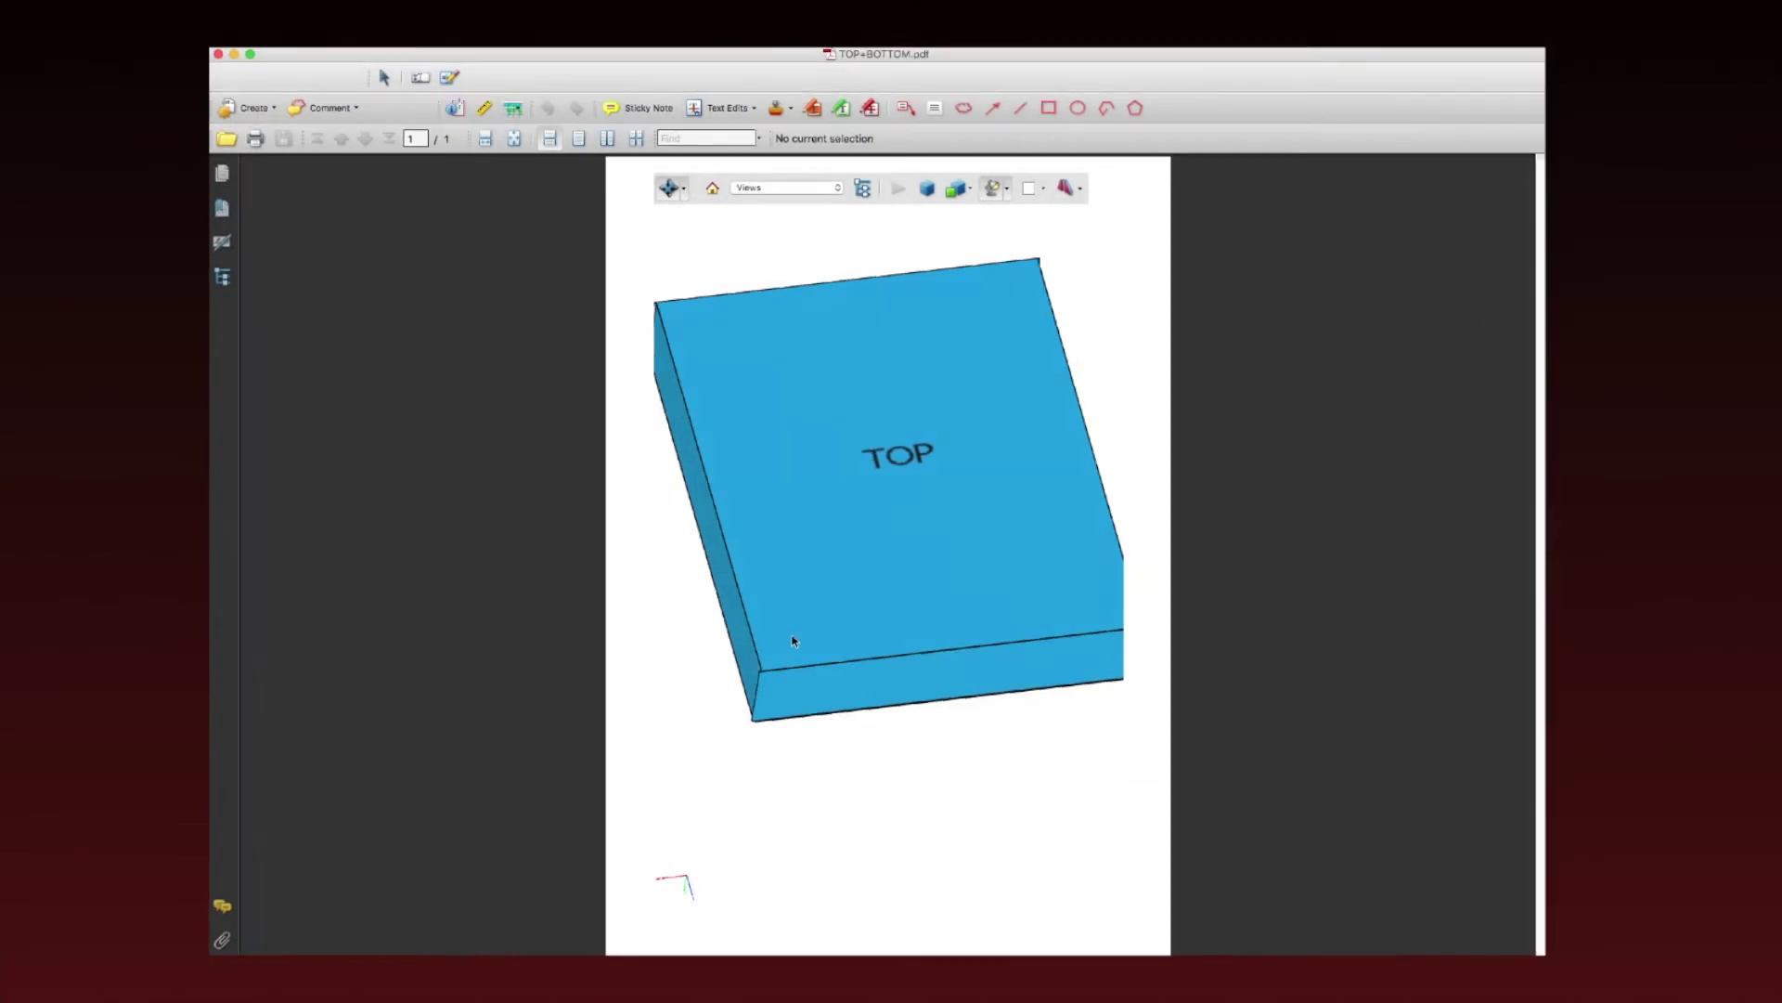
# Step: Rotate the box in TOP+BOTTOM.pdf to a diagonal view of its faces
pyautogui.moveTo(792, 637)
pyautogui.mouseDown()
pyautogui.moveTo(1010, 485)
pyautogui.moveTo(987, 462)
pyautogui.mouseUp()
pyautogui.moveTo(868, 655)
pyautogui.mouseDown()
pyautogui.moveTo(911, 422)
pyautogui.moveTo(908, 466)
pyautogui.mouseUp()
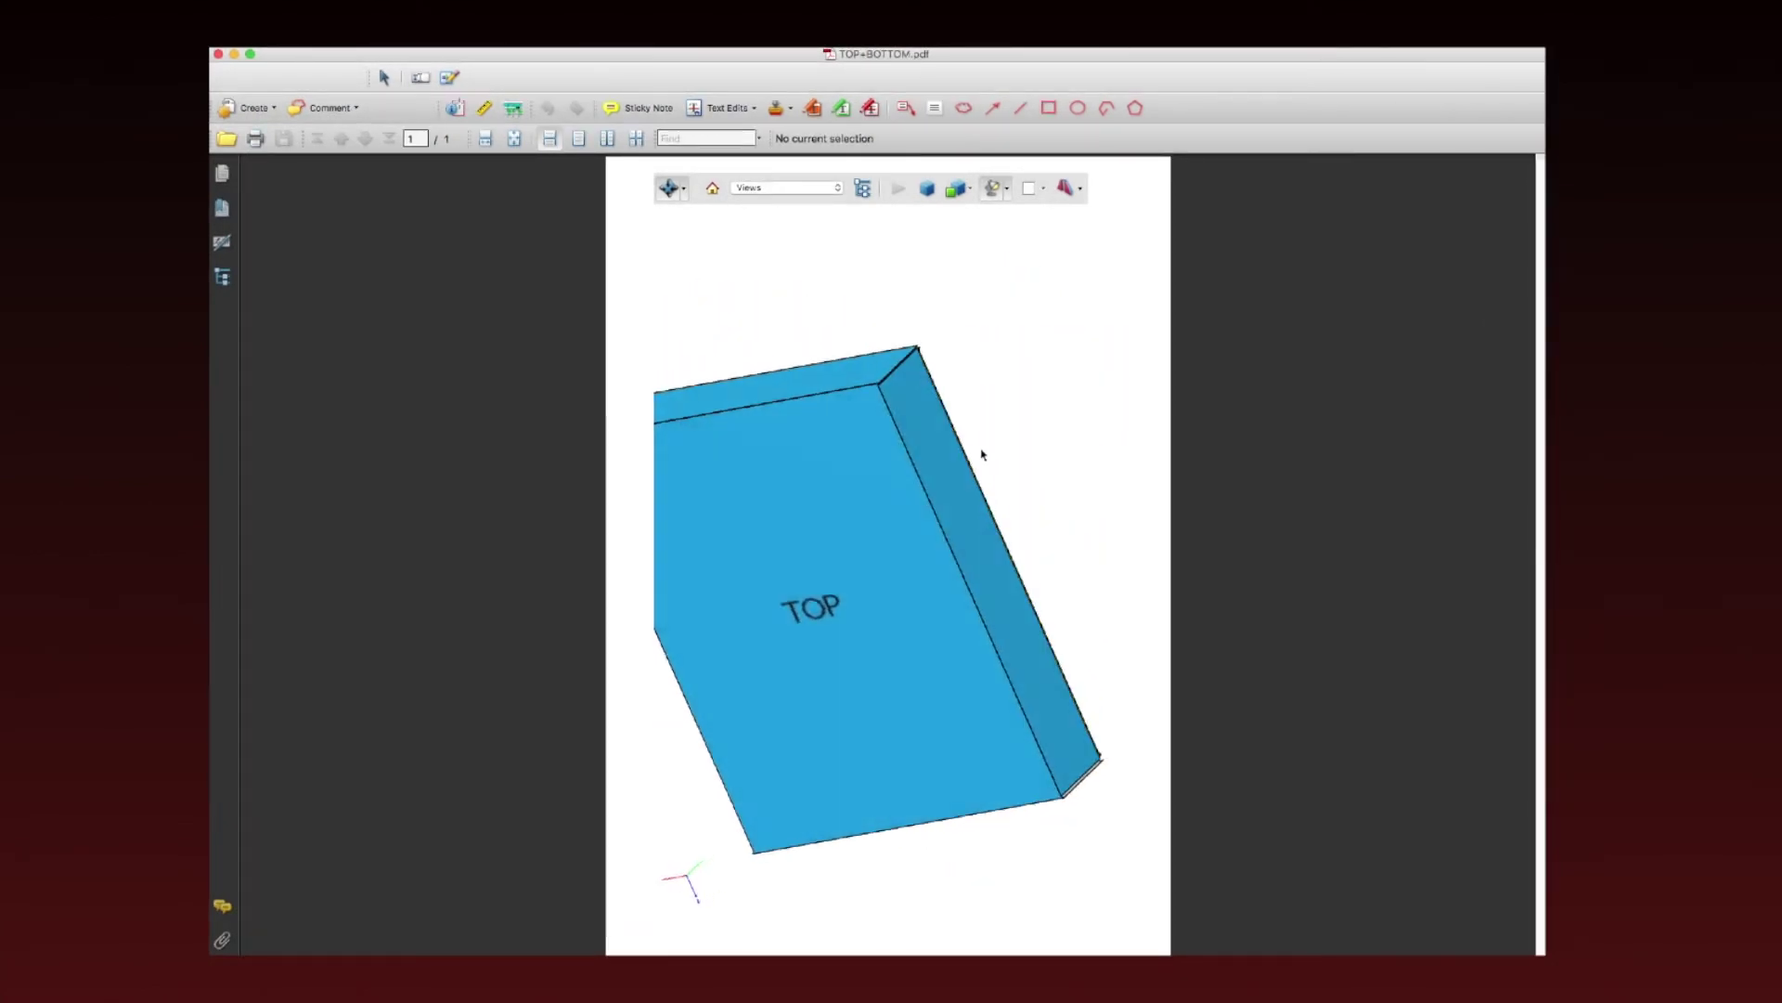